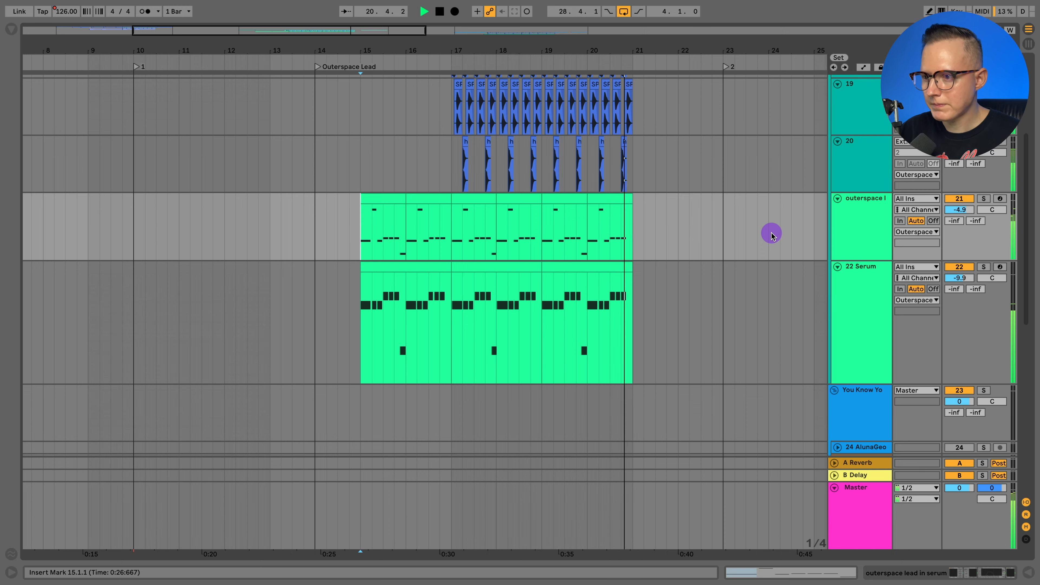
Examine the MIDI notes in the first outerspace lead clip, then return to the arrangement
double_click(381, 201)
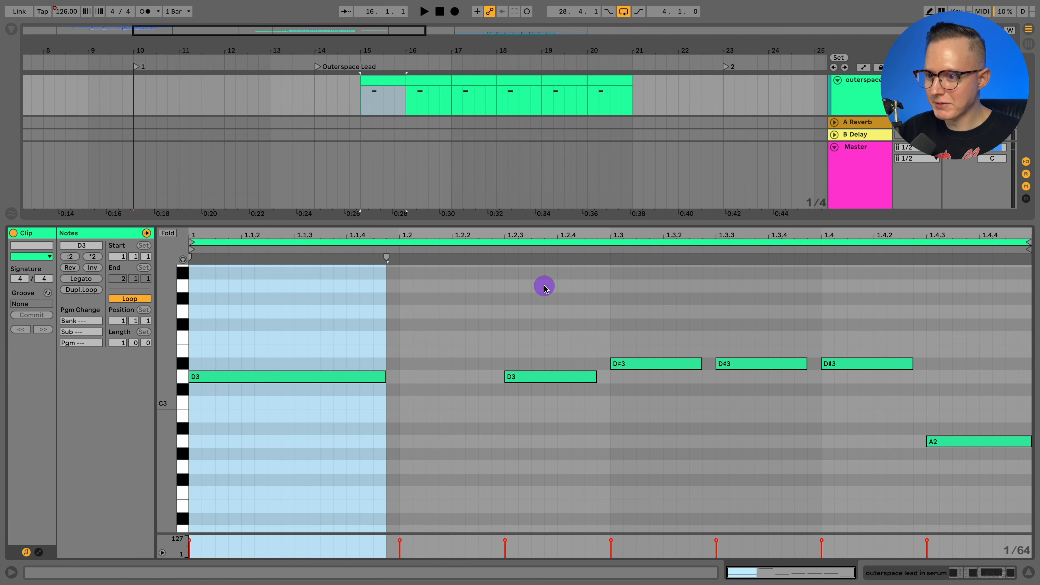
click(1029, 572)
scroll(719, 228, up, 2)
Solo the 22 Serum track and listen to its part from bar 15
click(712, 234)
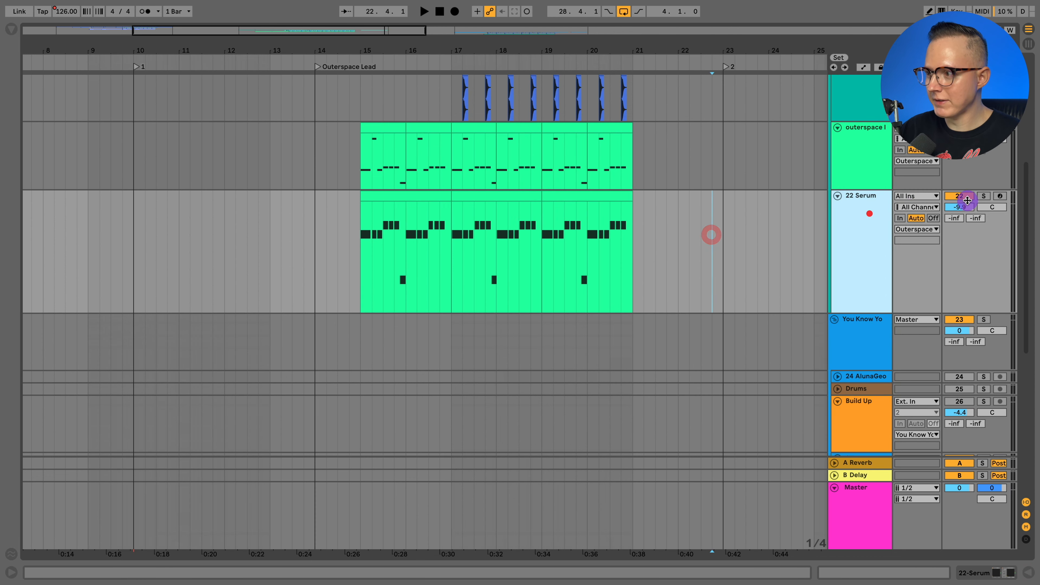
click(984, 196)
drag(392, 51, 343, 182)
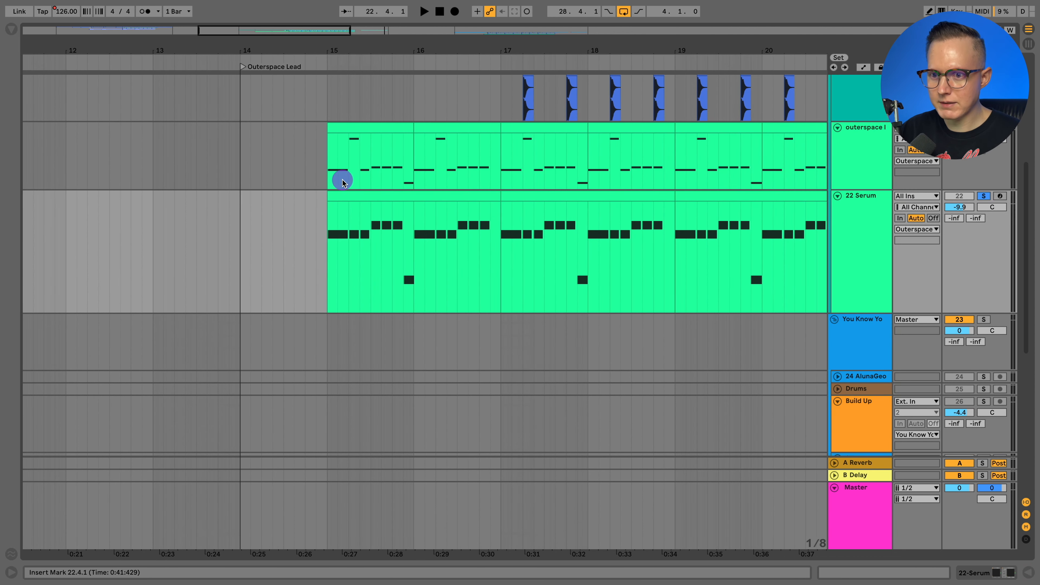
click(327, 227)
key(space)
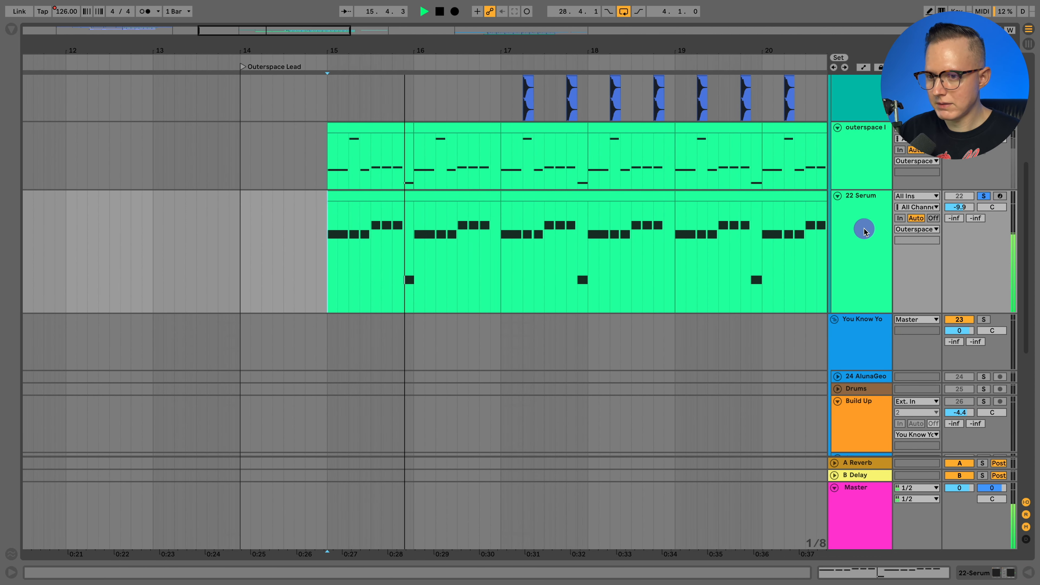
key(space)
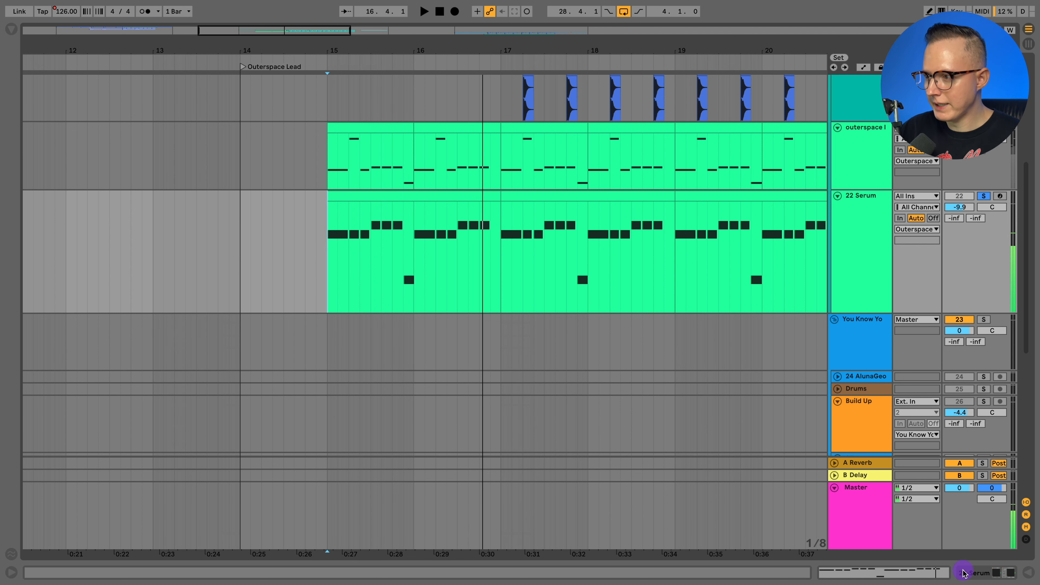
Inspect the oscillator settings of the Serum instrument on the 22 Serum track
click(974, 573)
click(865, 214)
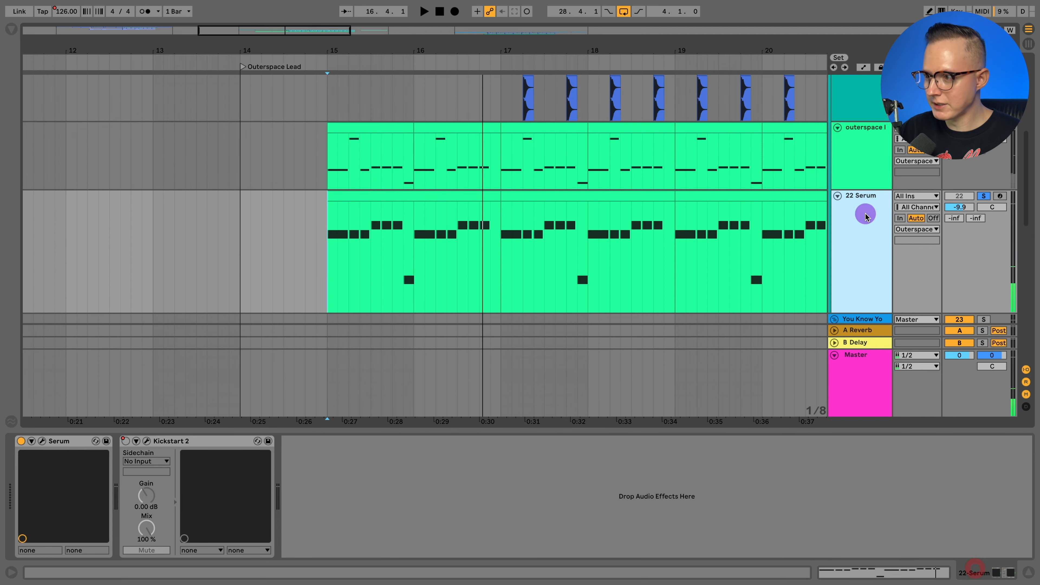
click(42, 441)
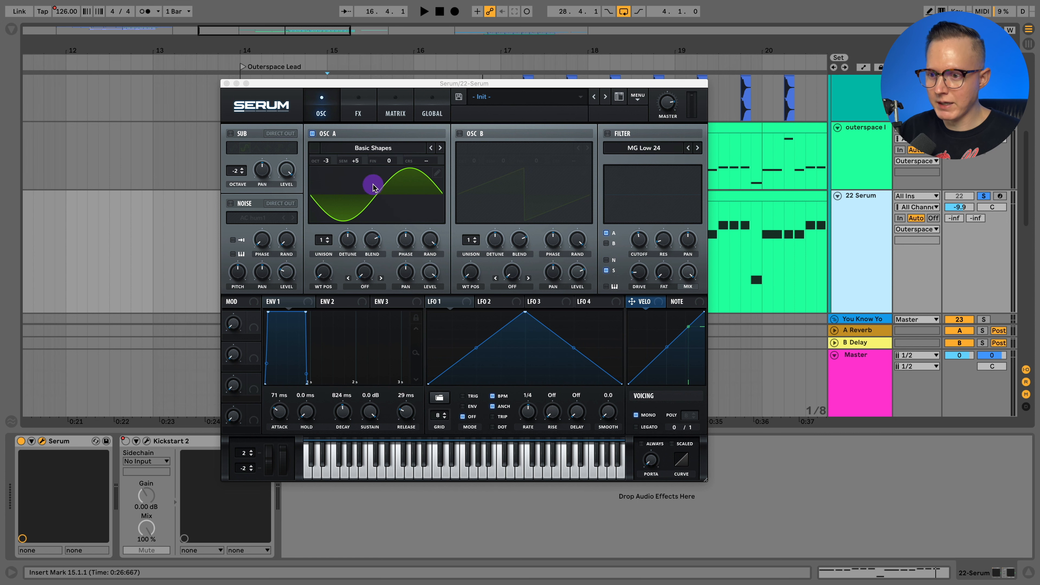
click(227, 83)
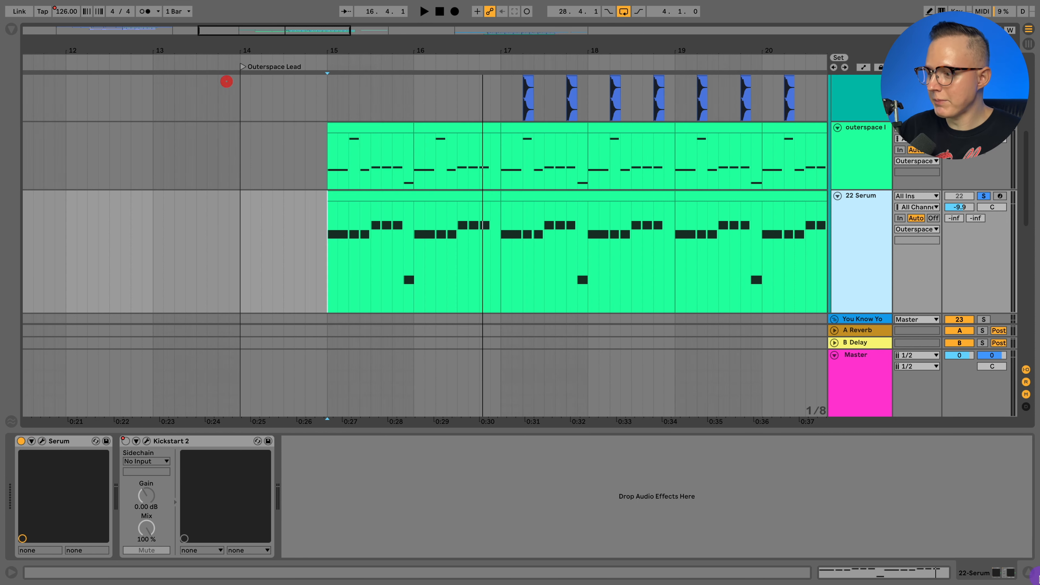
Solo the outerspace lead track in place of 22 Serum and show its devices
click(1026, 574)
click(857, 140)
click(983, 128)
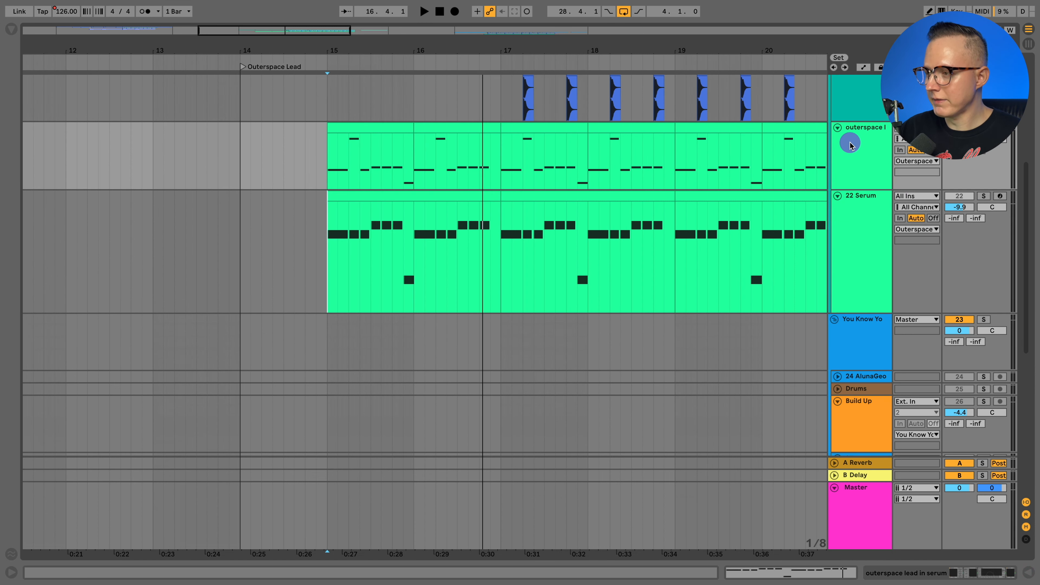
click(851, 142)
click(964, 575)
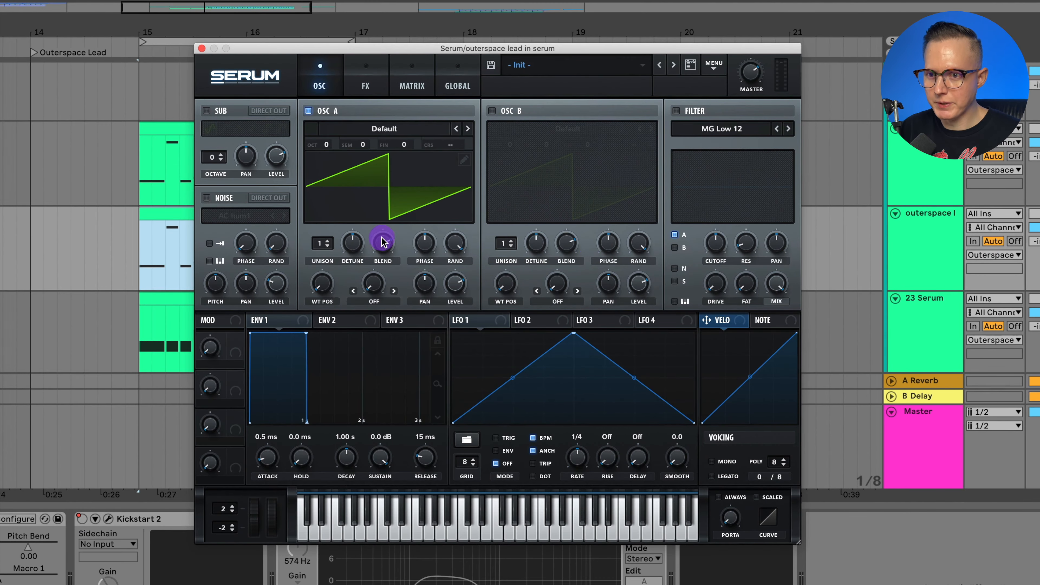
Enable Serum's noise oscillator, load the Analog BrightWhite noise and adjust its level during playback
key(space)
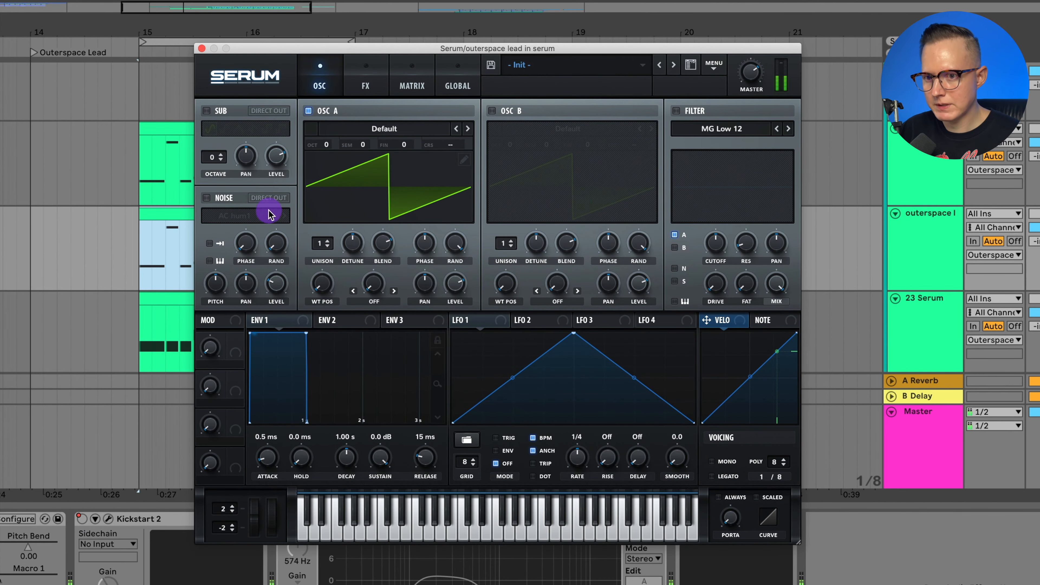
click(207, 198)
click(241, 217)
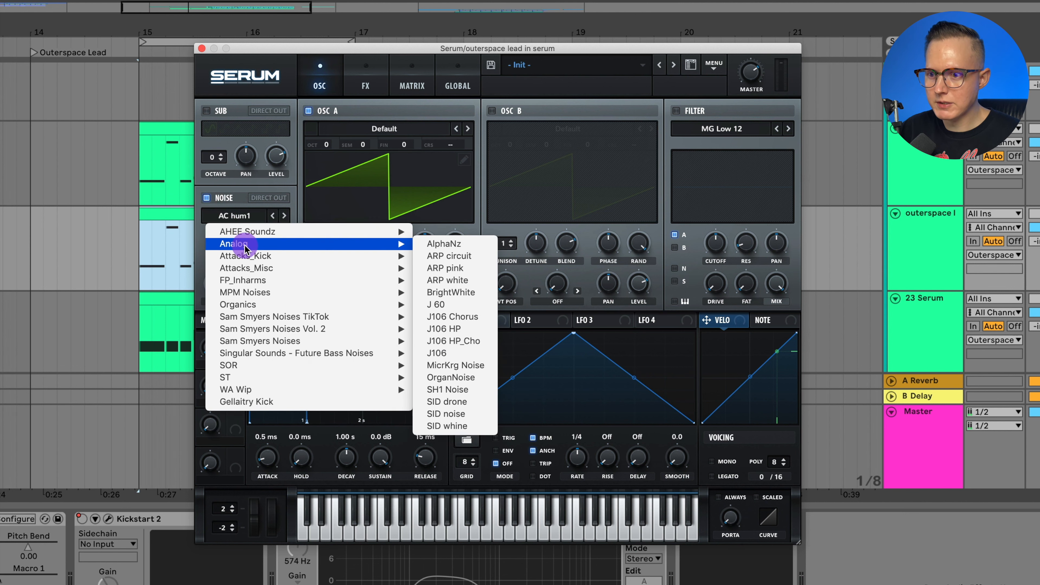
click(444, 292)
drag(274, 283, 275, 278)
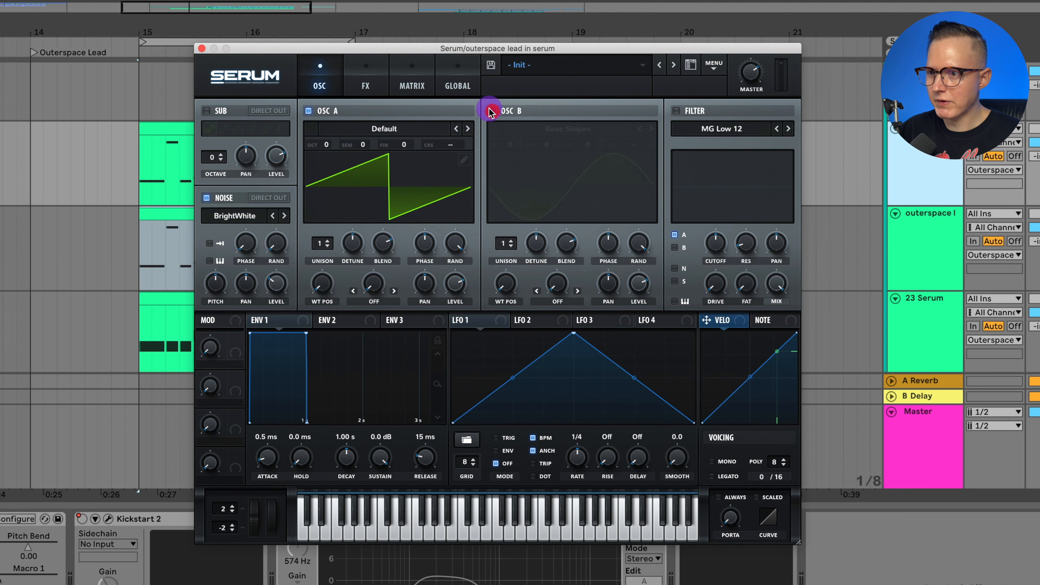
Enable OSC B, move its Basic Shapes wavetable position to a square wave, and set its octave to -3
click(492, 111)
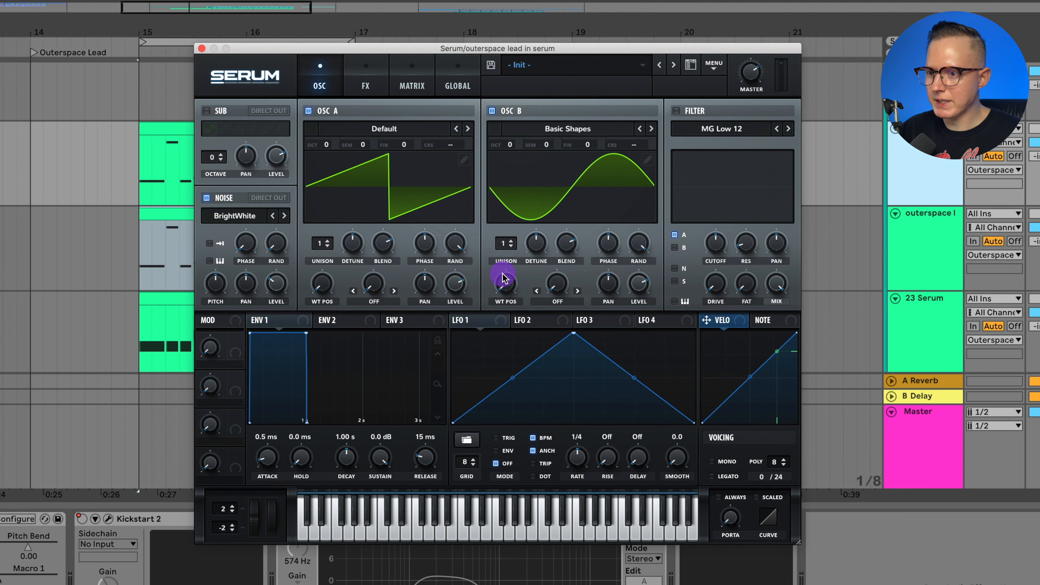
drag(504, 279, 522, 226)
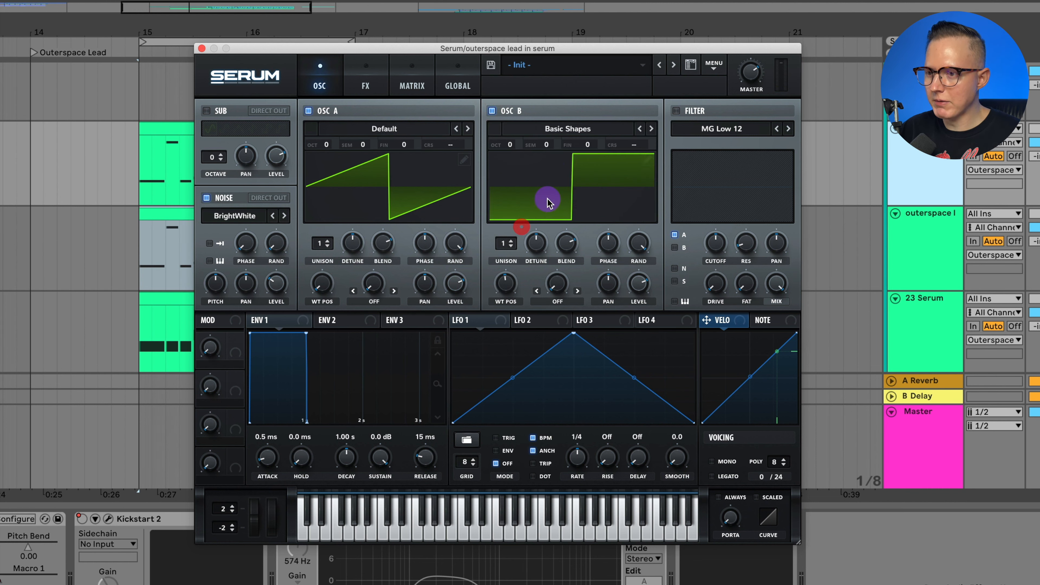
drag(509, 144, 522, 215)
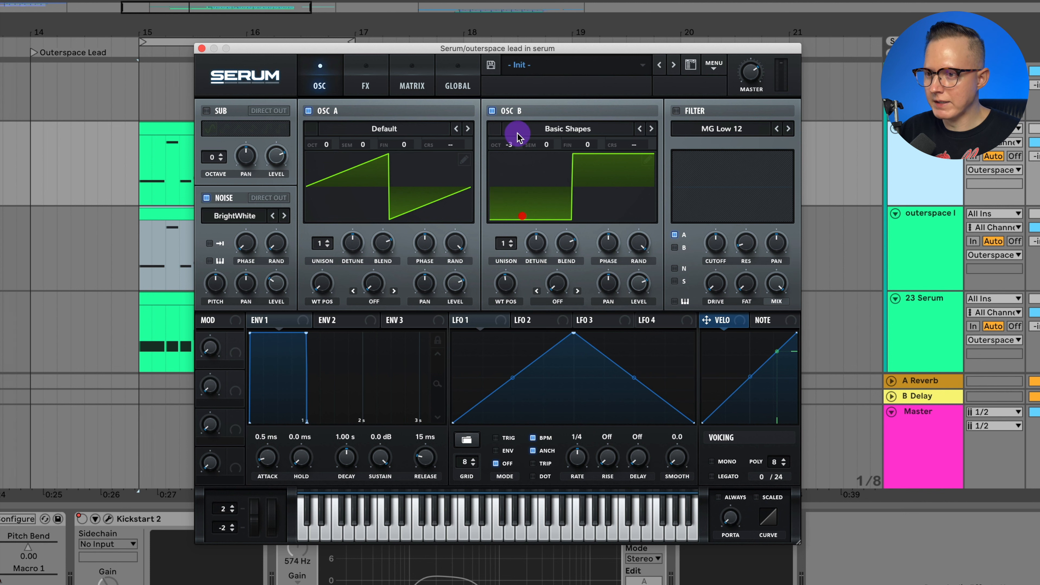
Set OSC B's warp mode to PWM and raise the warp amount to narrow the pulse
click(562, 302)
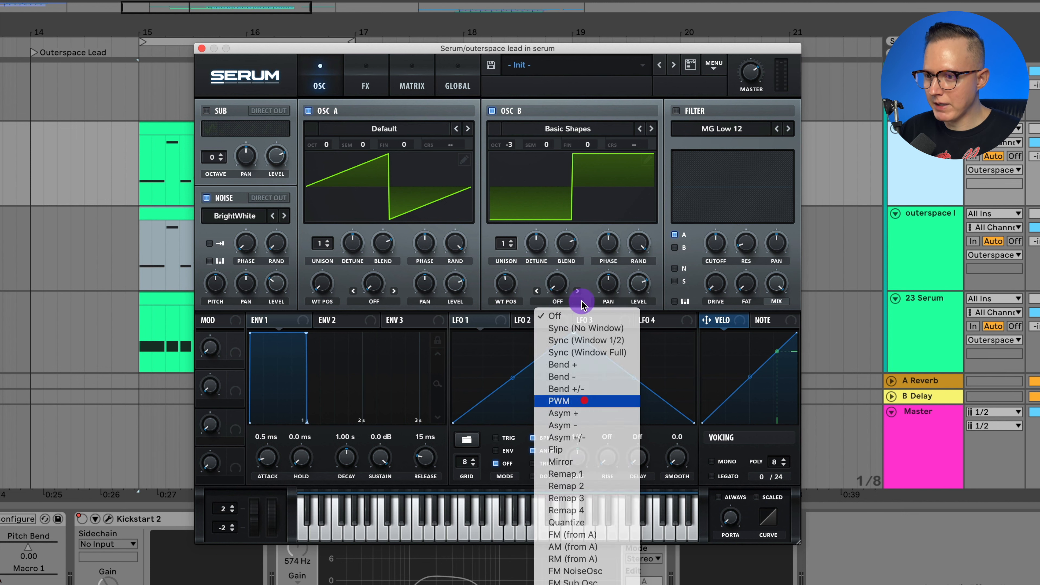
click(573, 401)
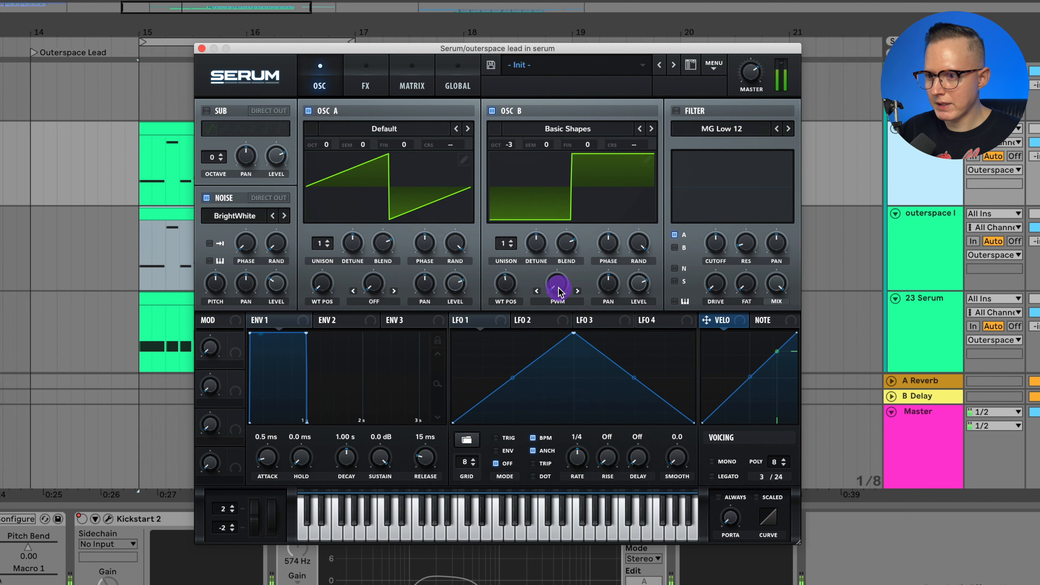
drag(559, 291, 577, 243)
Fine-tune OSC B's level while auditioning the lead
click(630, 285)
drag(631, 286, 643, 306)
key(space)
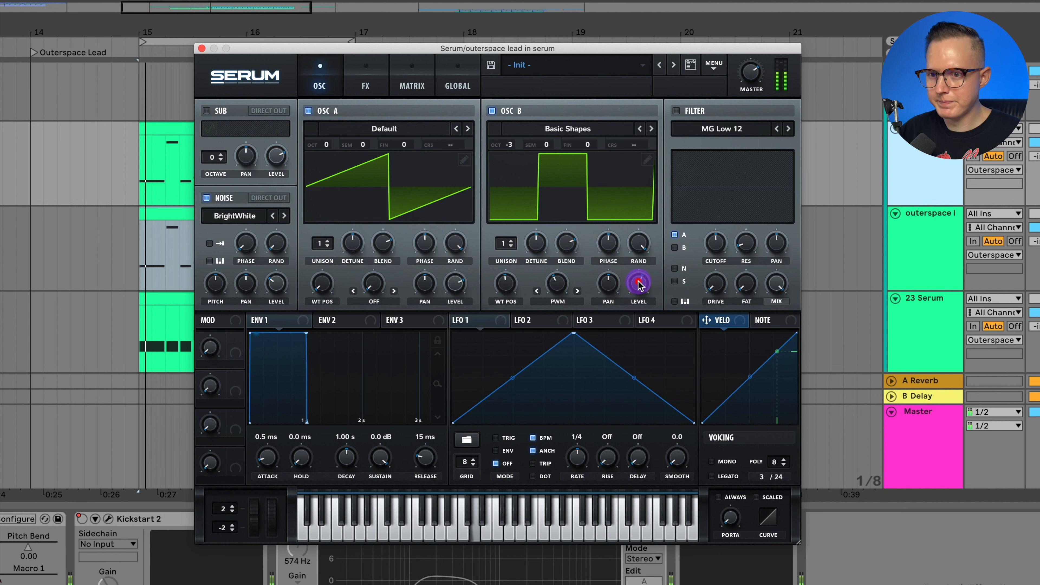
click(636, 281)
click(637, 275)
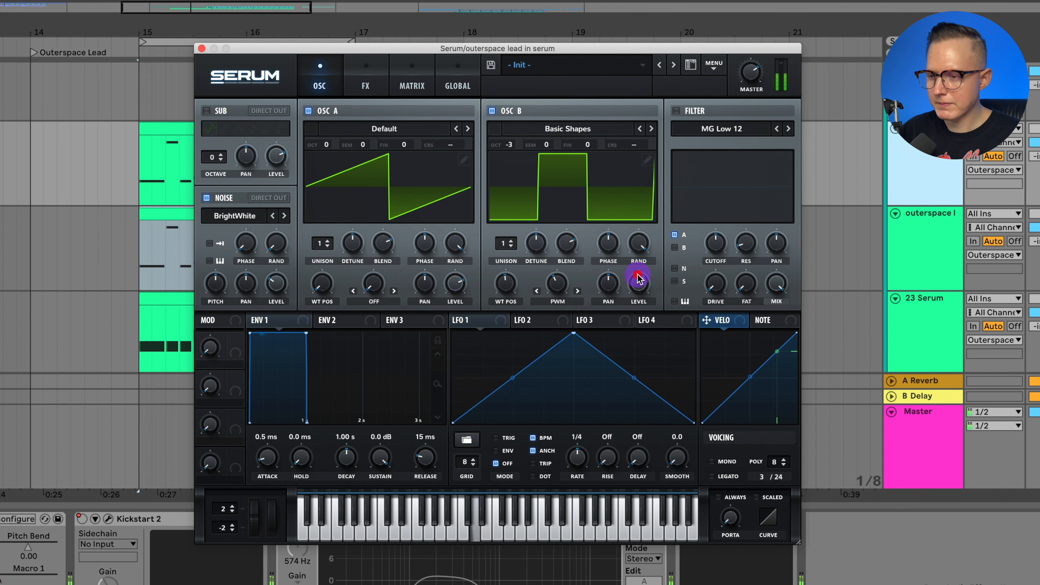
key(space)
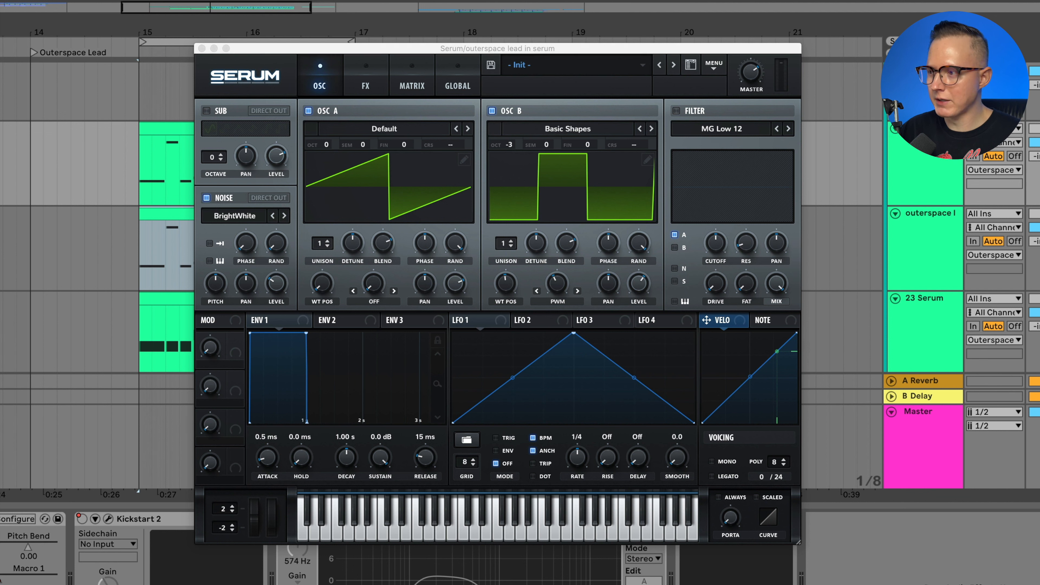
key(space)
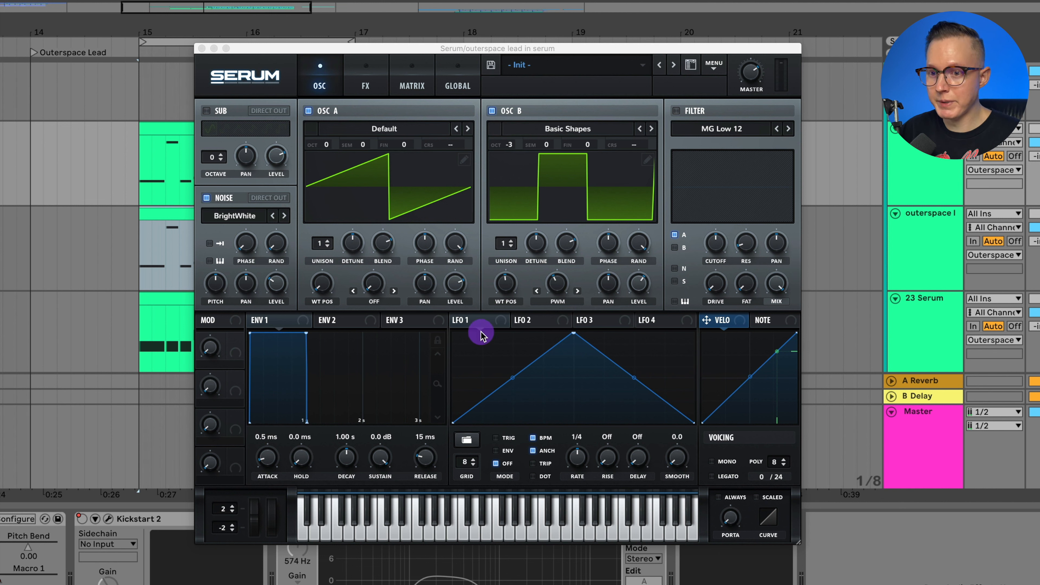
Reshape LFO 1 into a concave falling curve running in ENV mode at a 1/8 rate
click(575, 333)
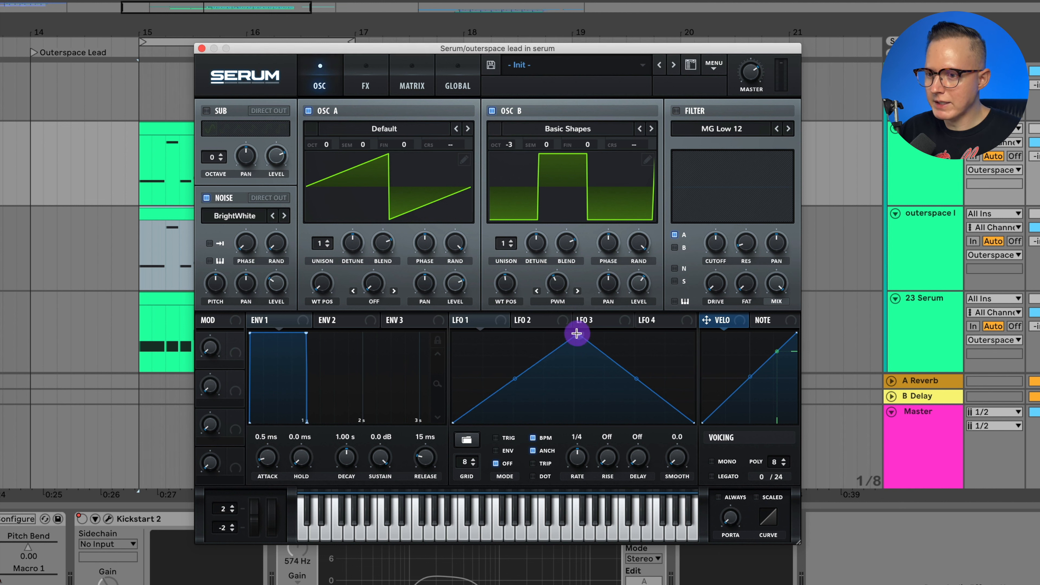
click(458, 321)
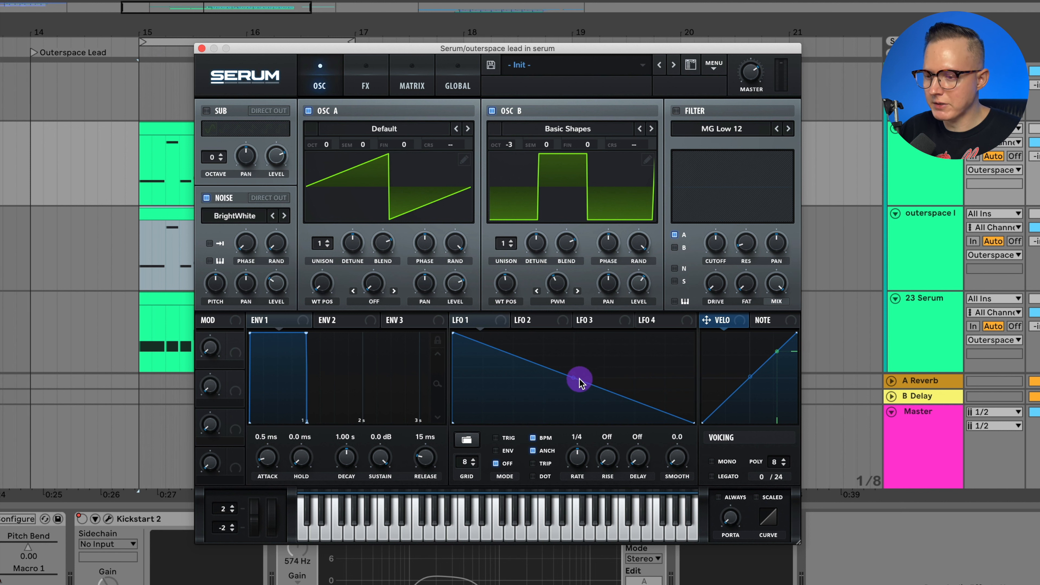
drag(573, 378, 575, 394)
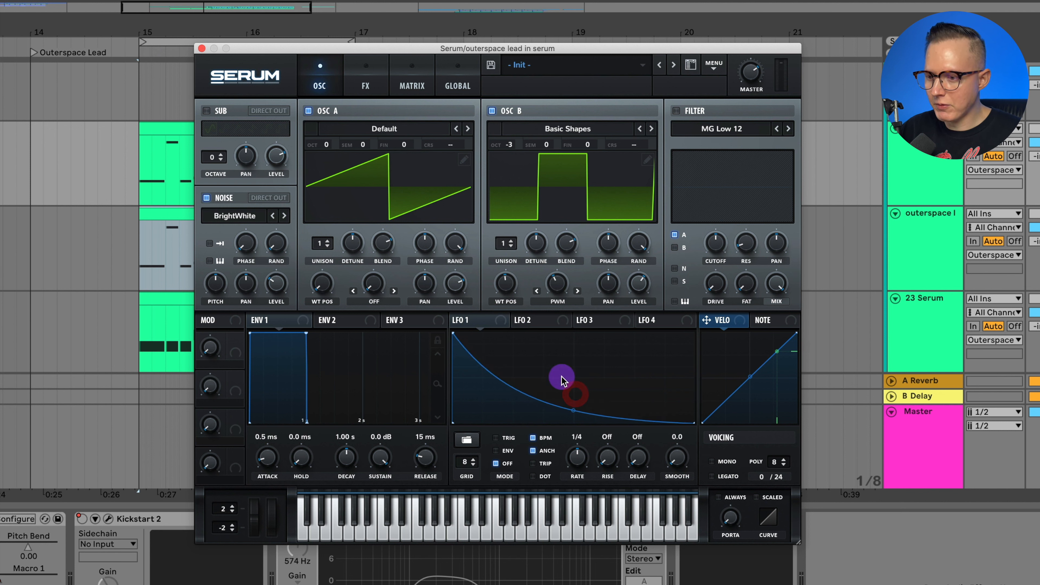
drag(577, 453, 577, 457)
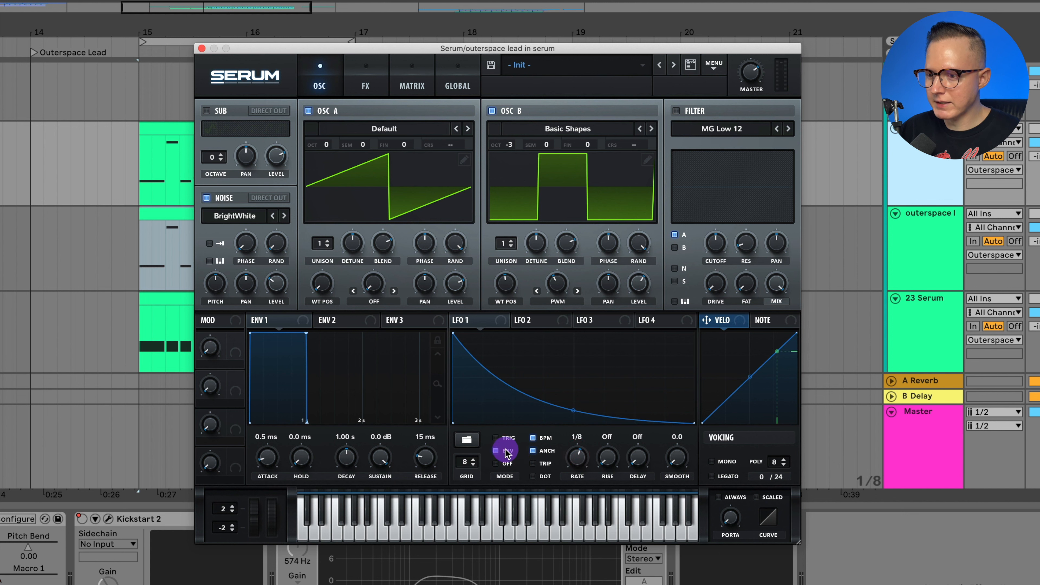
Shape LFO 2 into a concave falling curve, turn off BPM sync, and set ENV mode with an 11.8 Hz rate
click(532, 321)
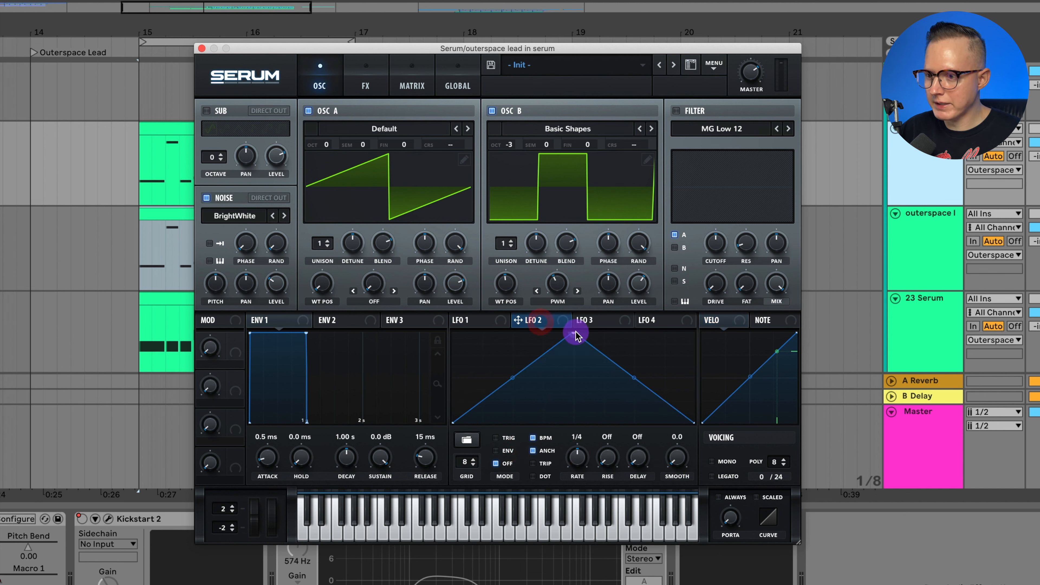
drag(575, 333, 401, 299)
drag(573, 378, 570, 393)
click(544, 438)
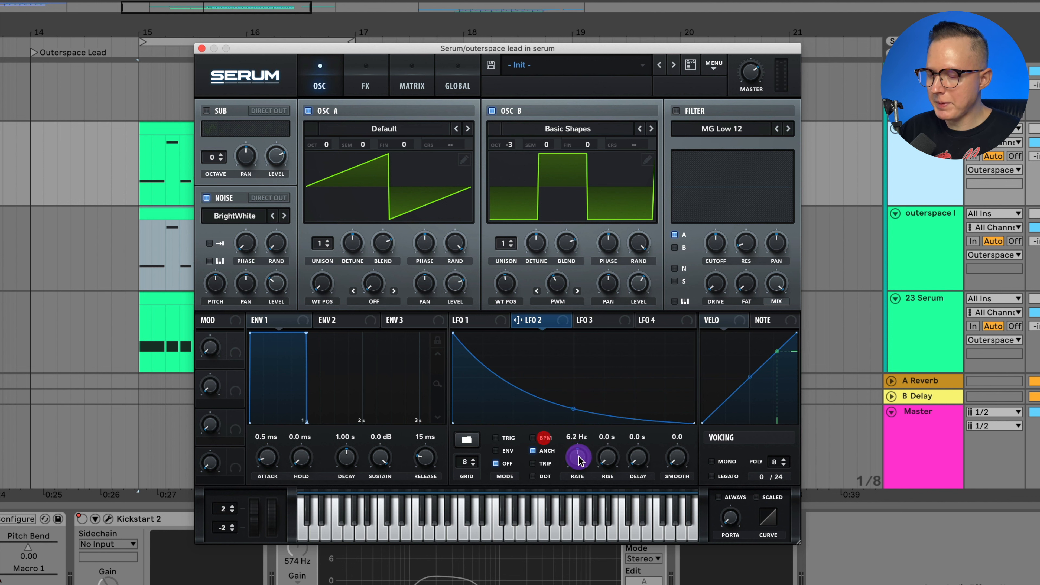
click(504, 450)
drag(577, 454, 576, 458)
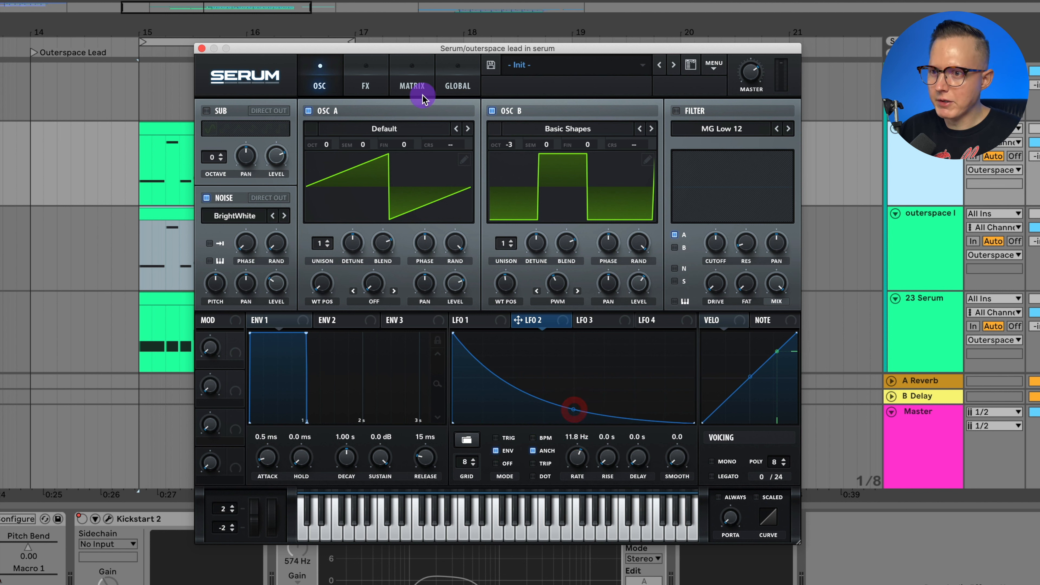
Route LFO 1 to the global master tuning in the first modulation matrix row
click(411, 85)
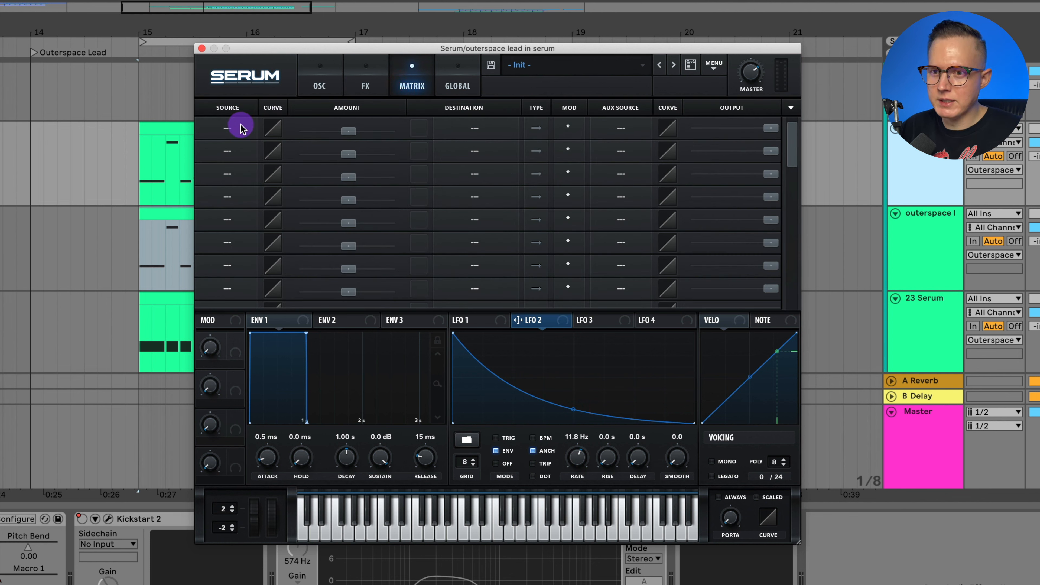
click(232, 129)
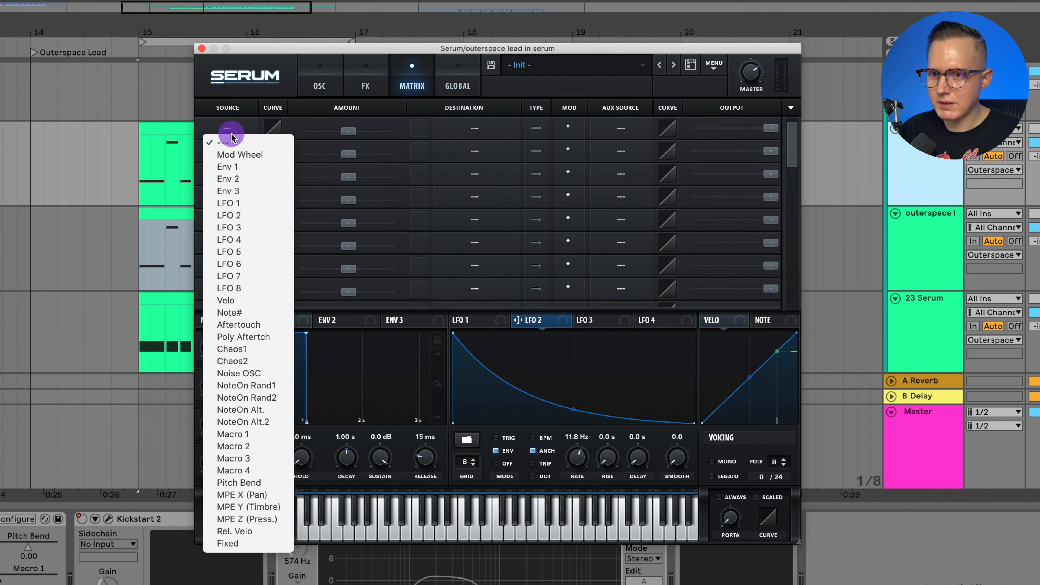
click(254, 201)
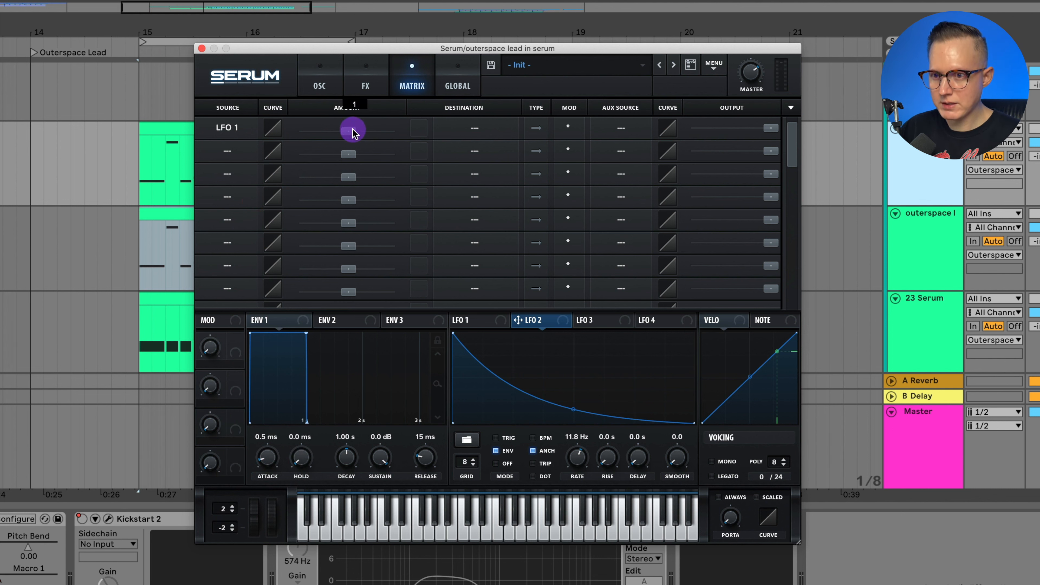
click(469, 131)
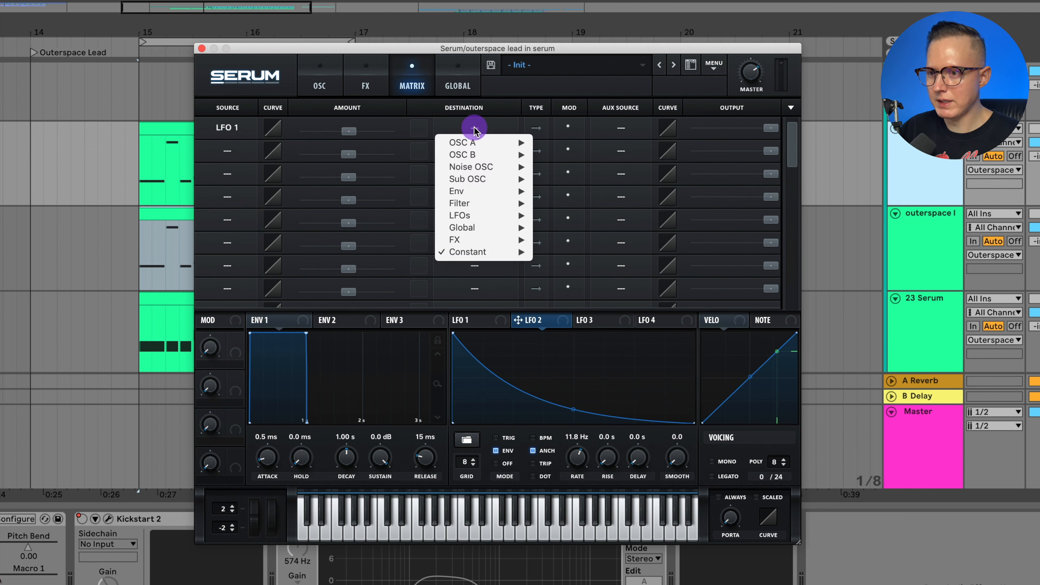
mouse_move(483, 228)
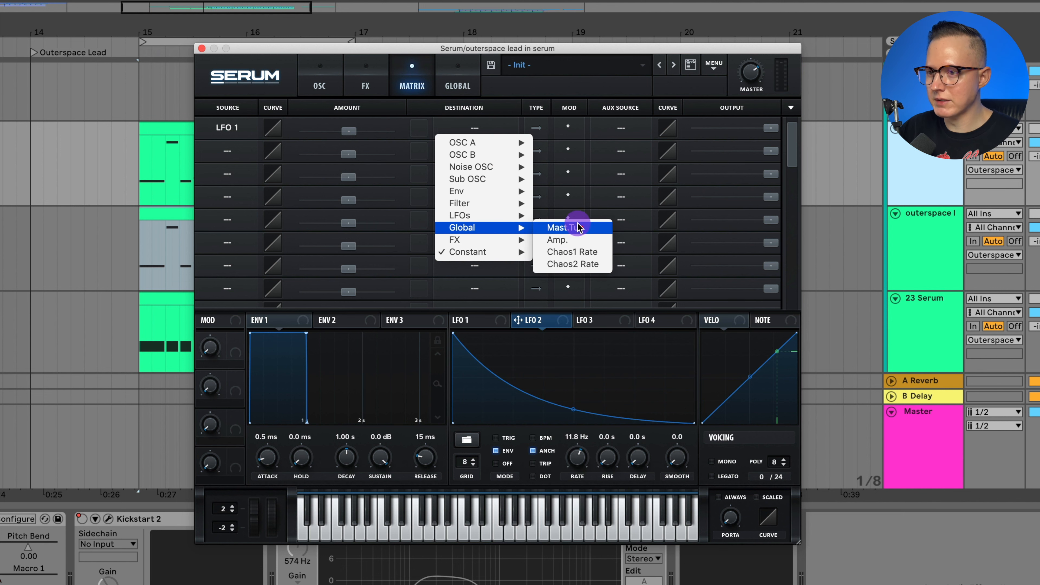
click(581, 228)
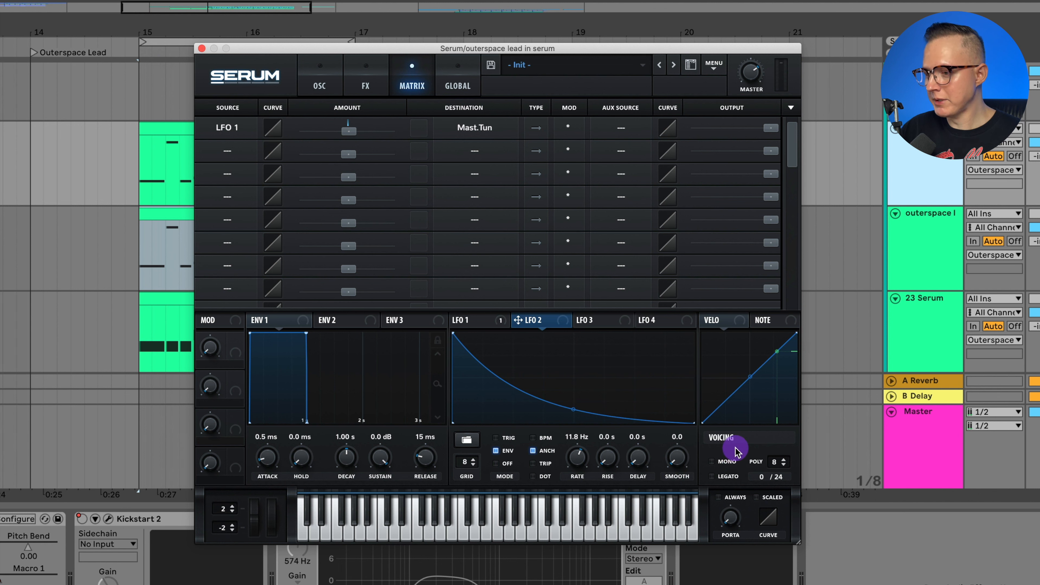
Enable mono voicing and route LFO 2 to the global master tuning with amount 24 and Macro 1 as auxiliary source
click(723, 462)
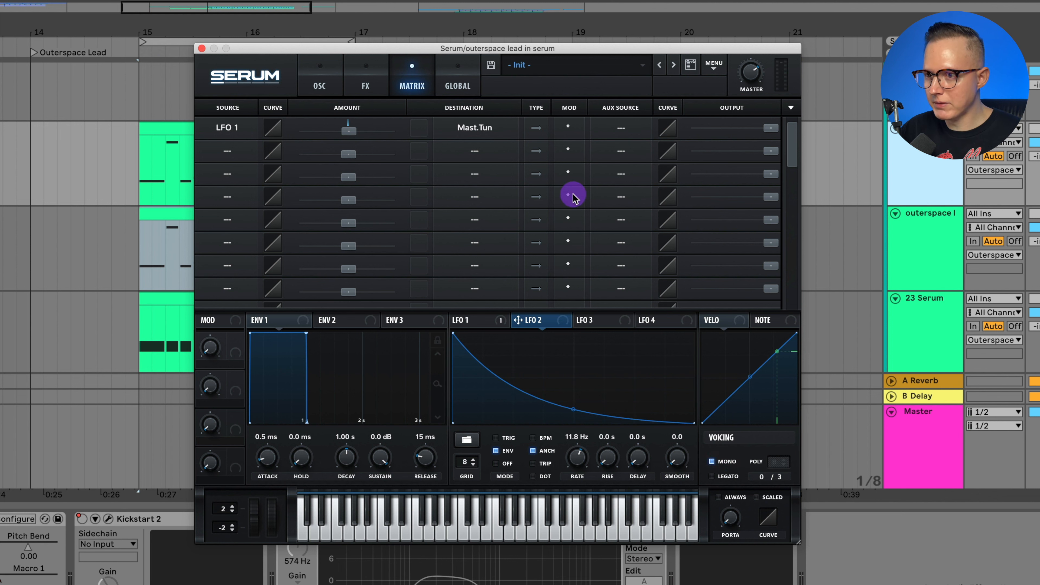
click(227, 150)
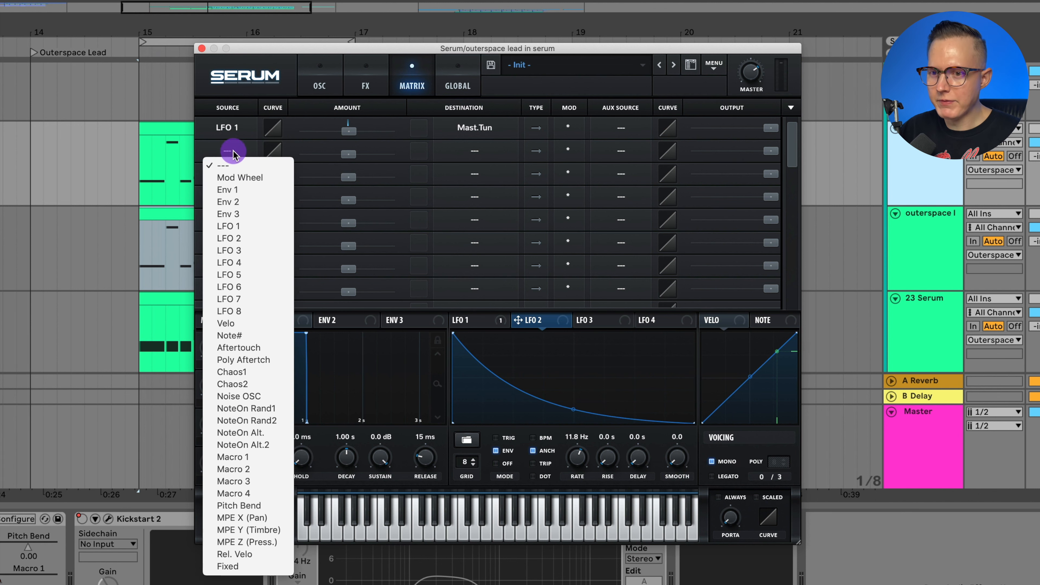
click(255, 239)
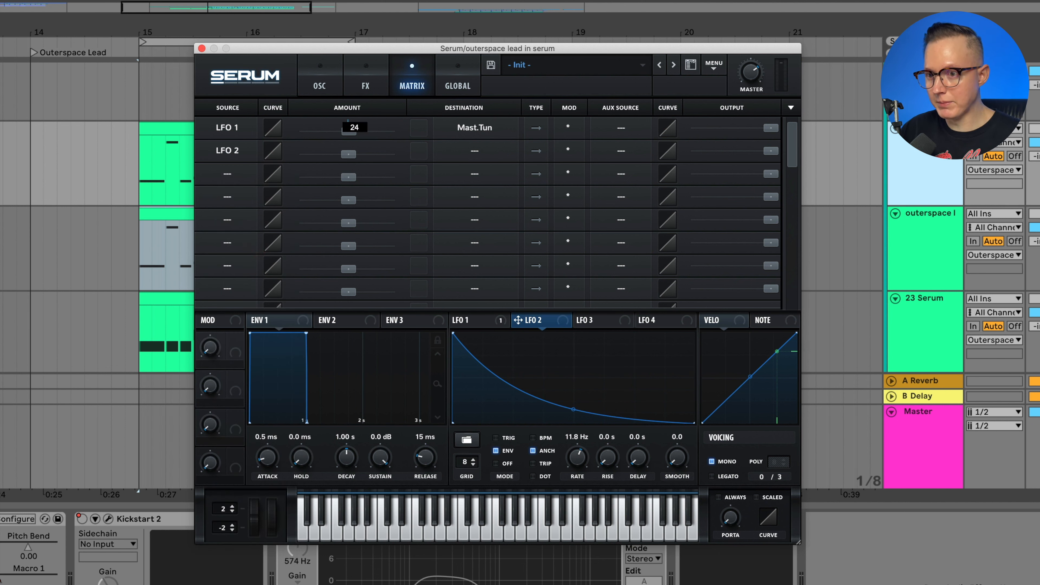
click(481, 152)
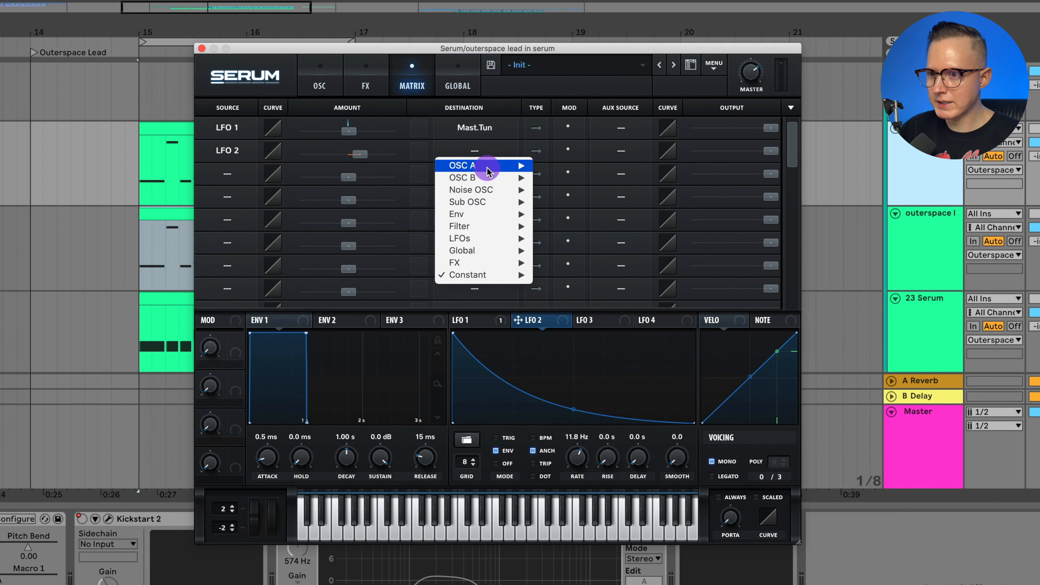
mouse_move(486, 166)
mouse_move(512, 251)
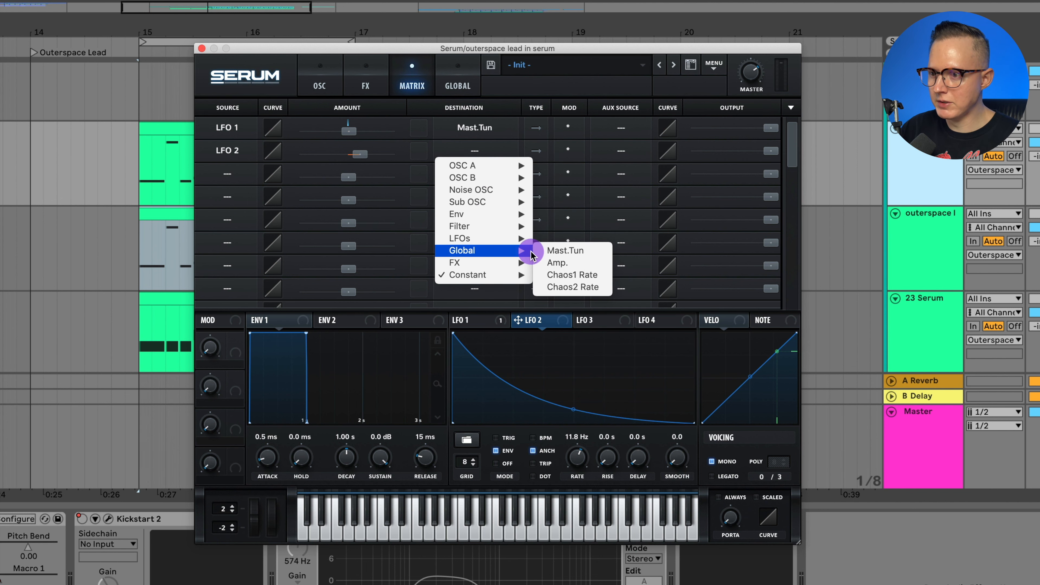
click(557, 249)
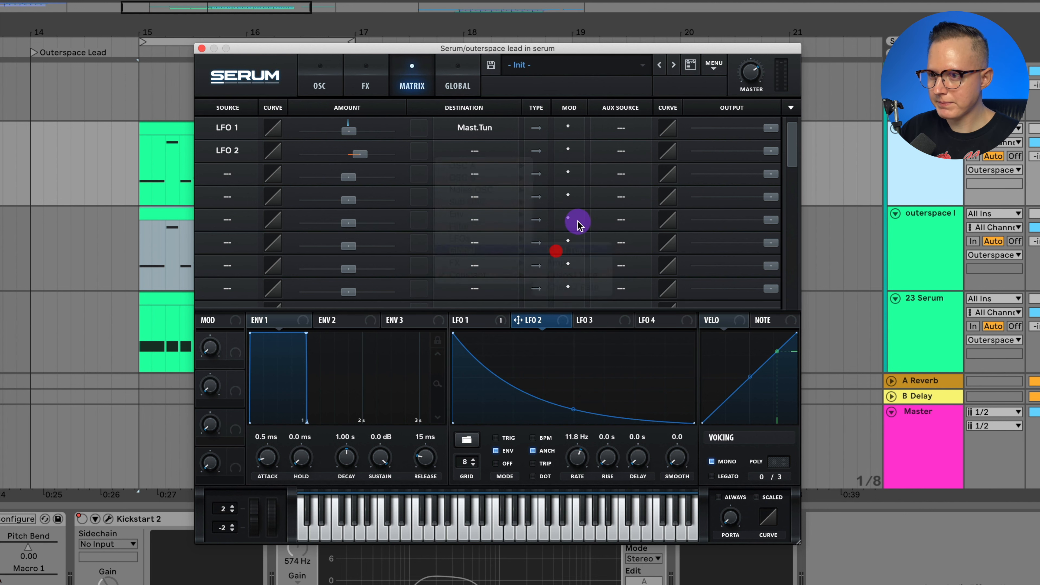
click(537, 152)
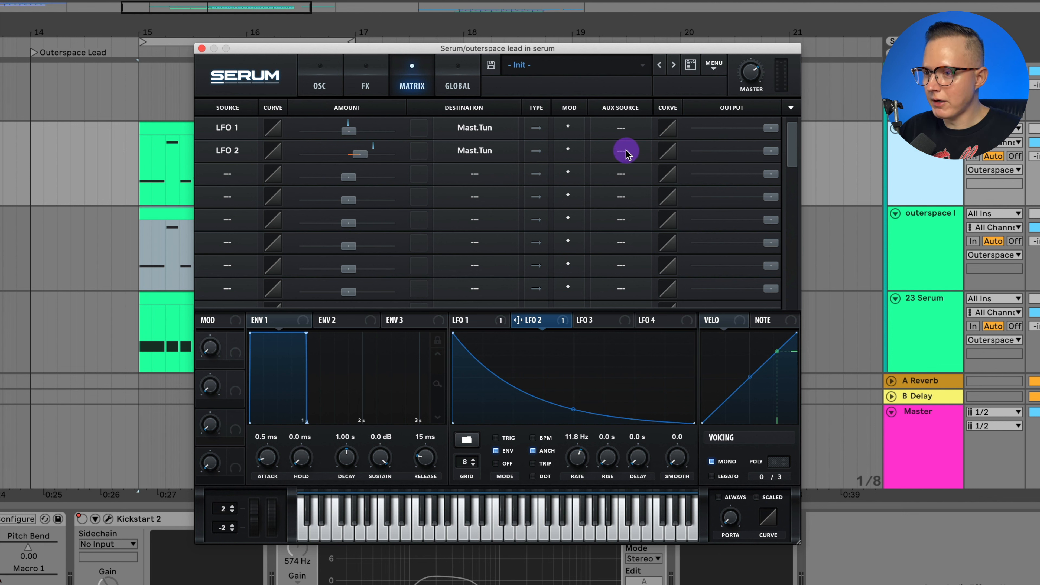
drag(625, 152, 660, 458)
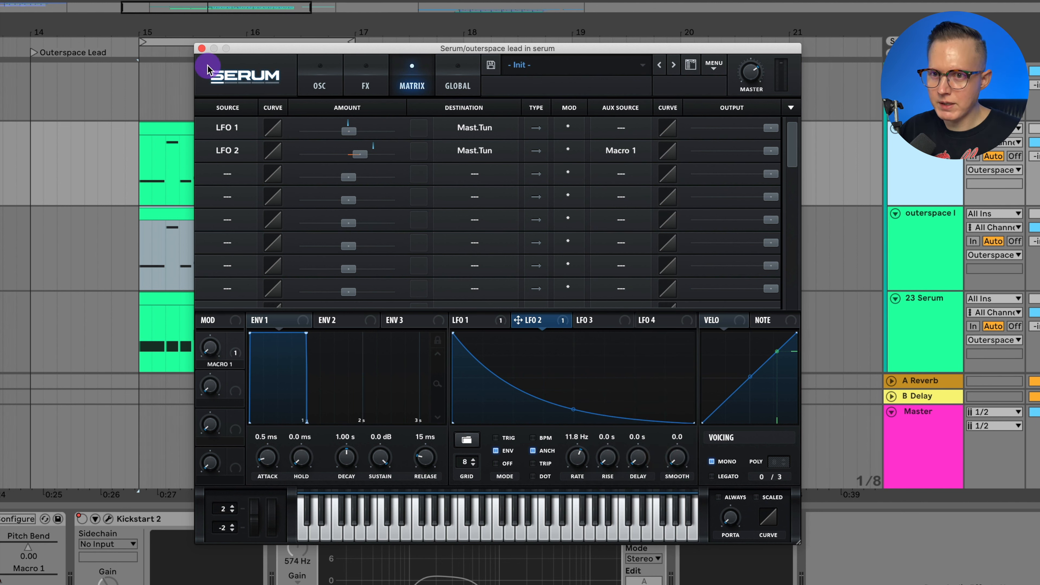
Close the synth window, show the outerspace lead track's Serum Macro 1 automation, and play the section from bar 17
click(202, 48)
key(a)
click(919, 228)
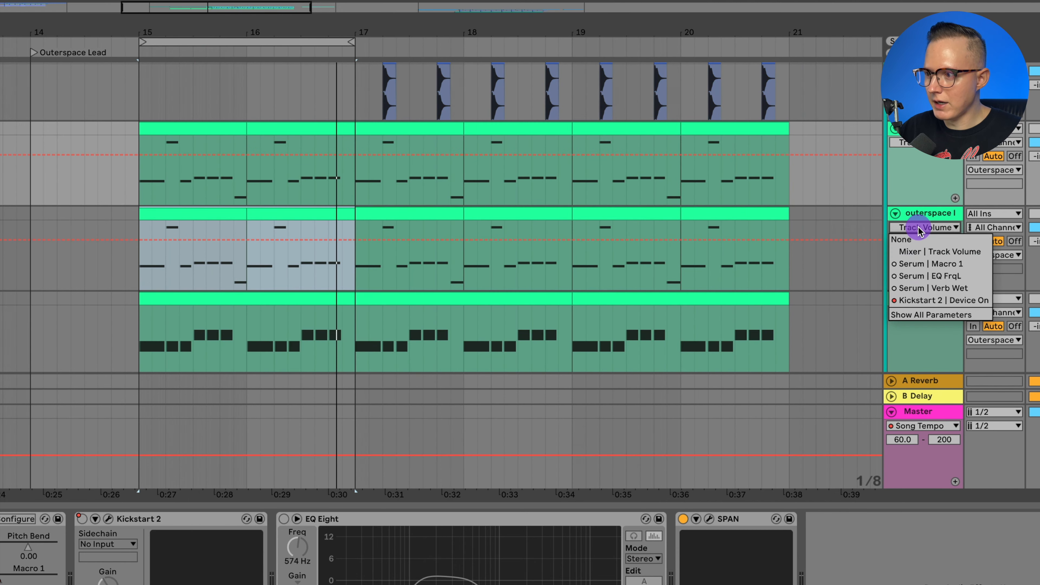
click(932, 265)
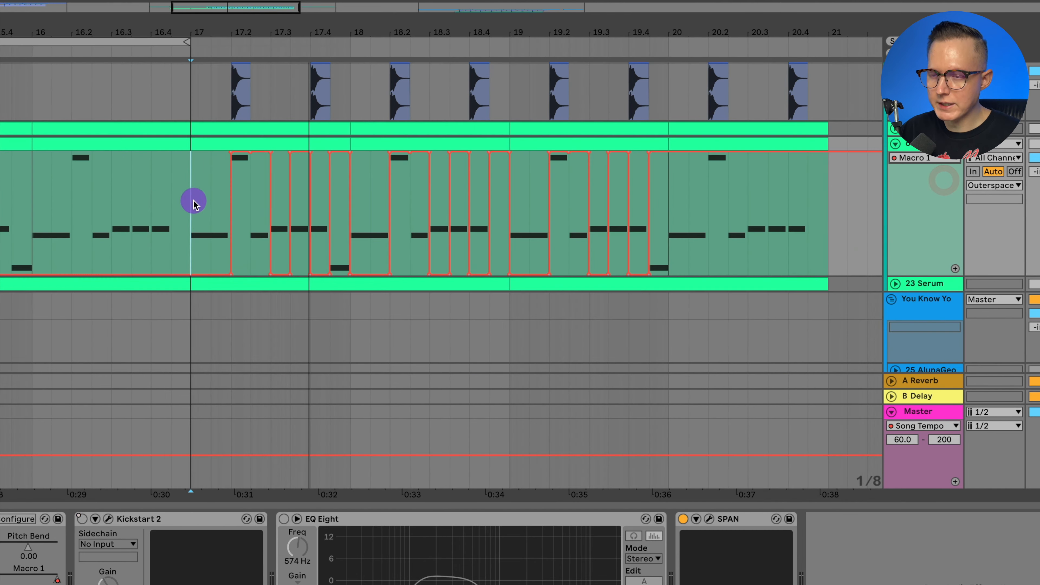
key(space)
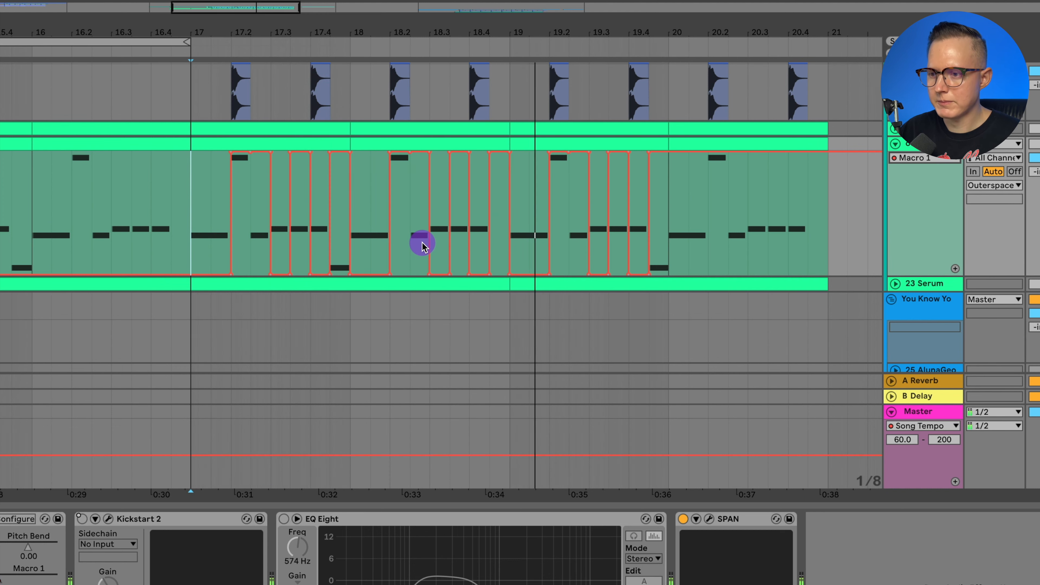
key(space)
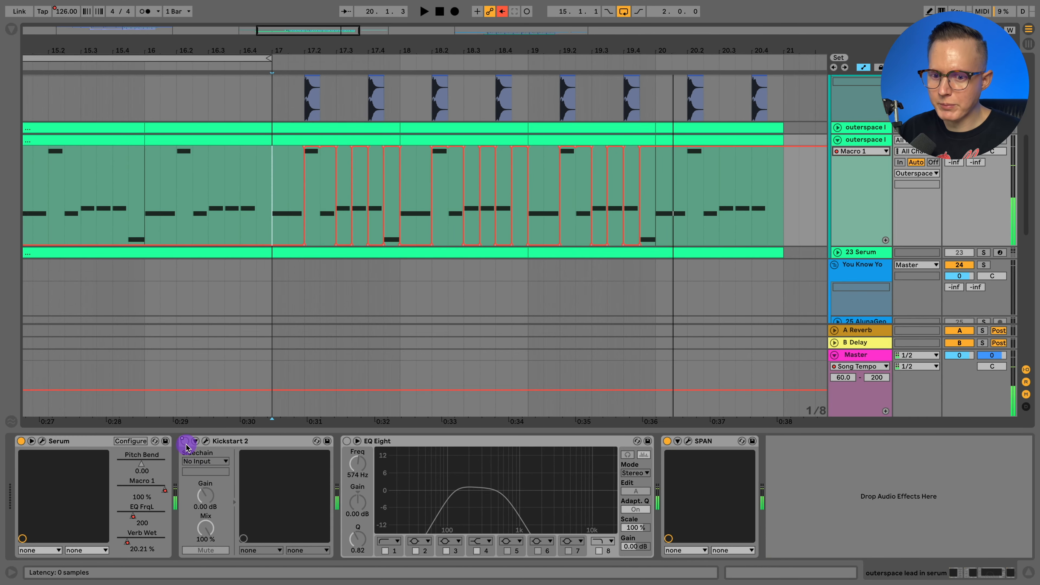
Re-enable the overridden Kickstart 2 automation, show the Macro 1 lane again, and play the lead
click(184, 441)
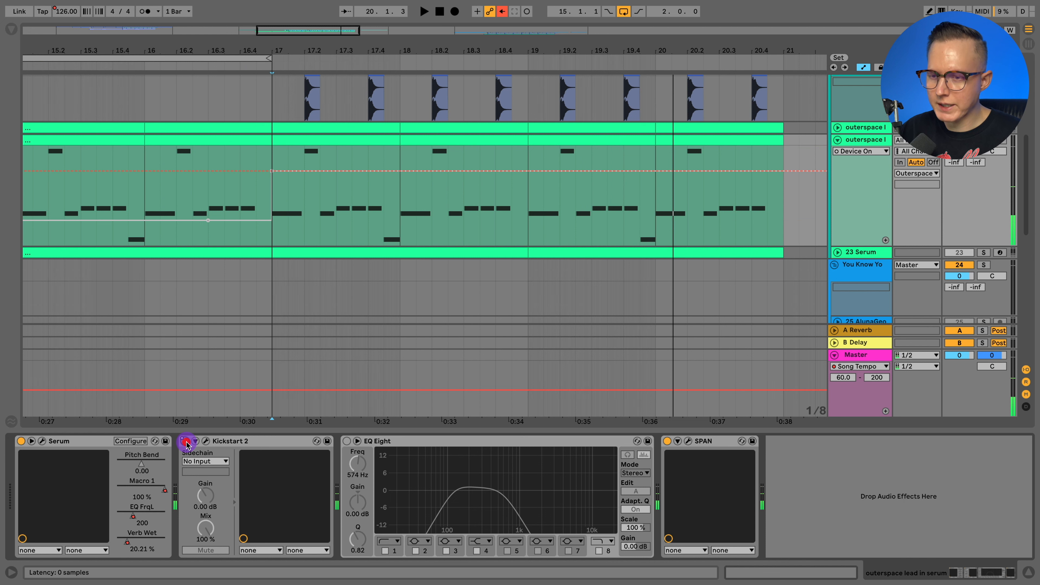
click(502, 13)
click(860, 151)
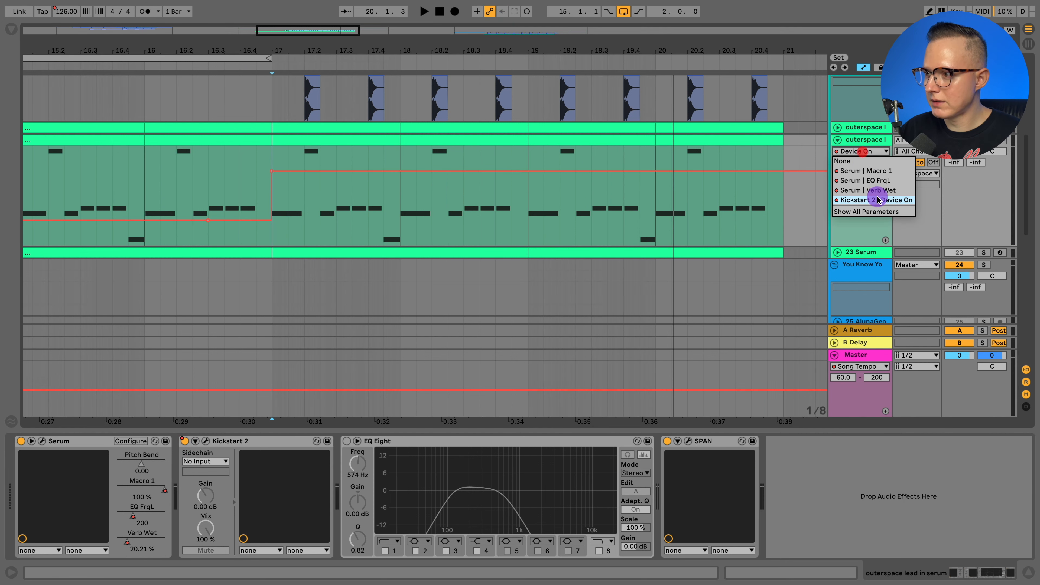
click(882, 170)
key(space)
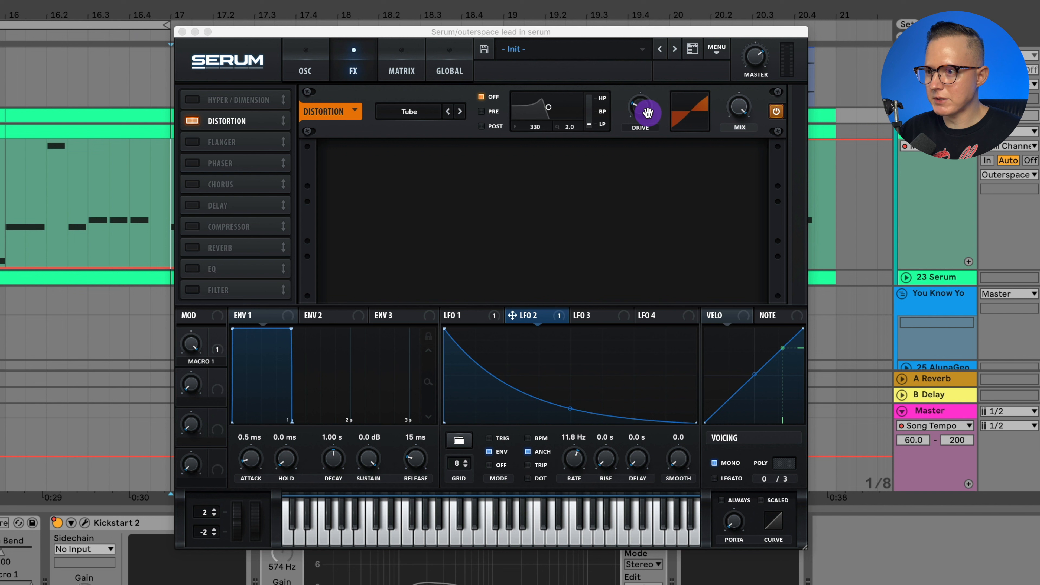
Raise the Tube distortion's drive, then enable the compressor in multiband mode with a little extra gain
drag(645, 114, 670, 4)
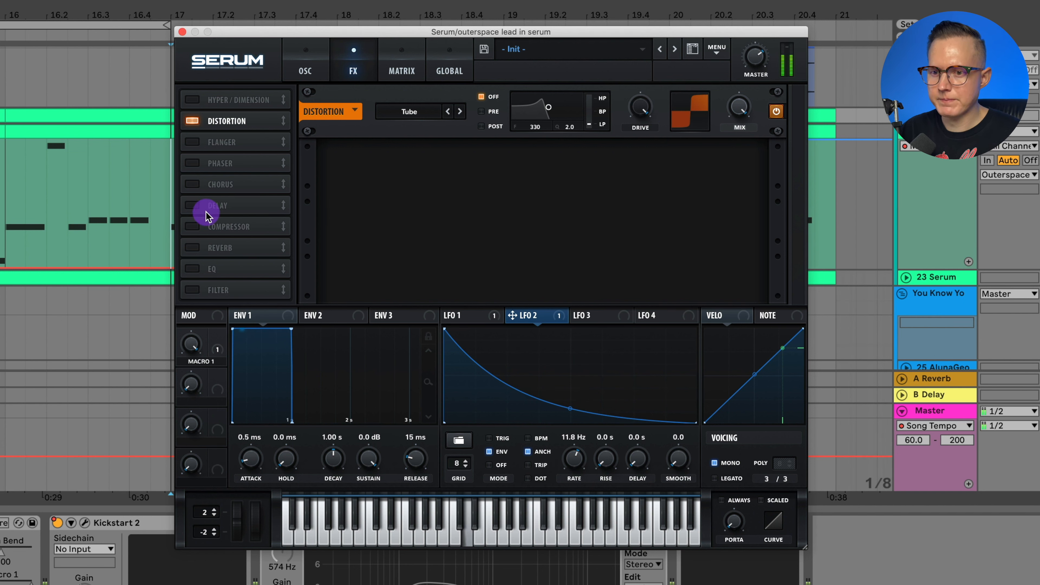
click(193, 227)
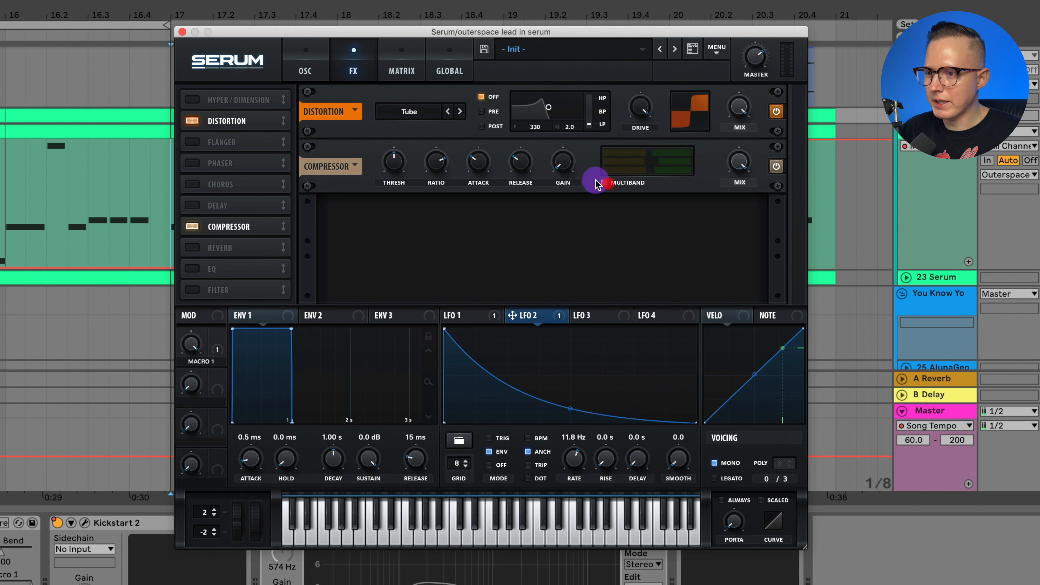
drag(565, 166, 572, 144)
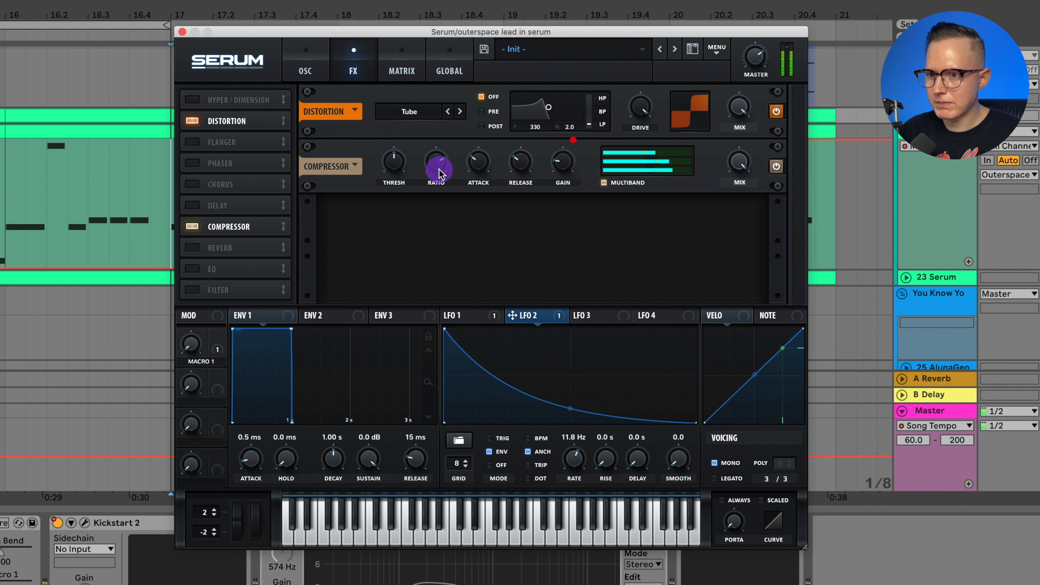
mouse_move(403, 164)
mouse_down()
mouse_move(403, 176)
mouse_move(406, 166)
mouse_up()
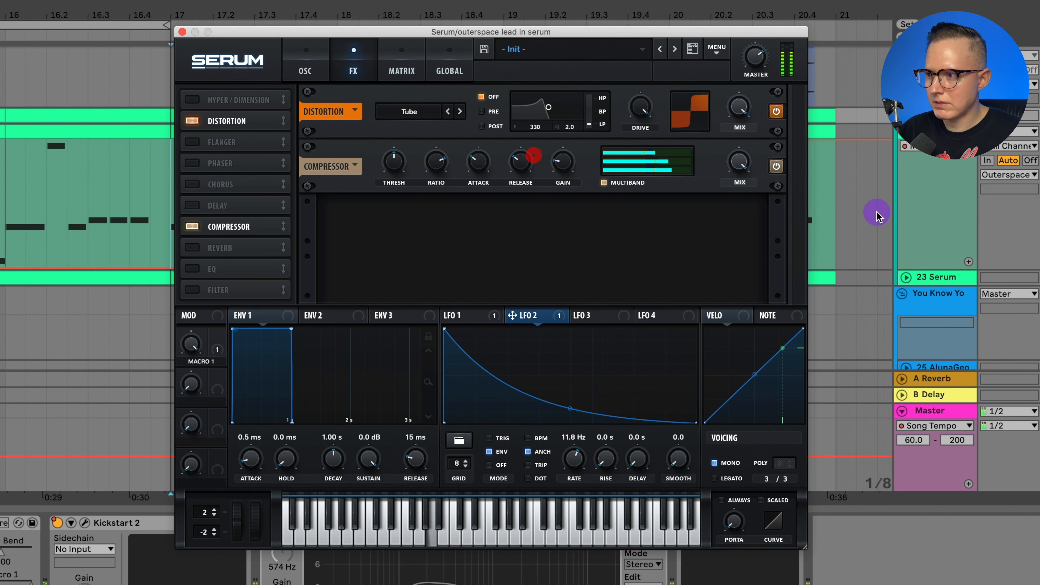
Enable an EQ right after the compressor with a low cut at 182 Hz and 4.0 dB high gain, and fine-tune the compressor gain
click(193, 269)
click(501, 236)
drag(461, 210, 400, 229)
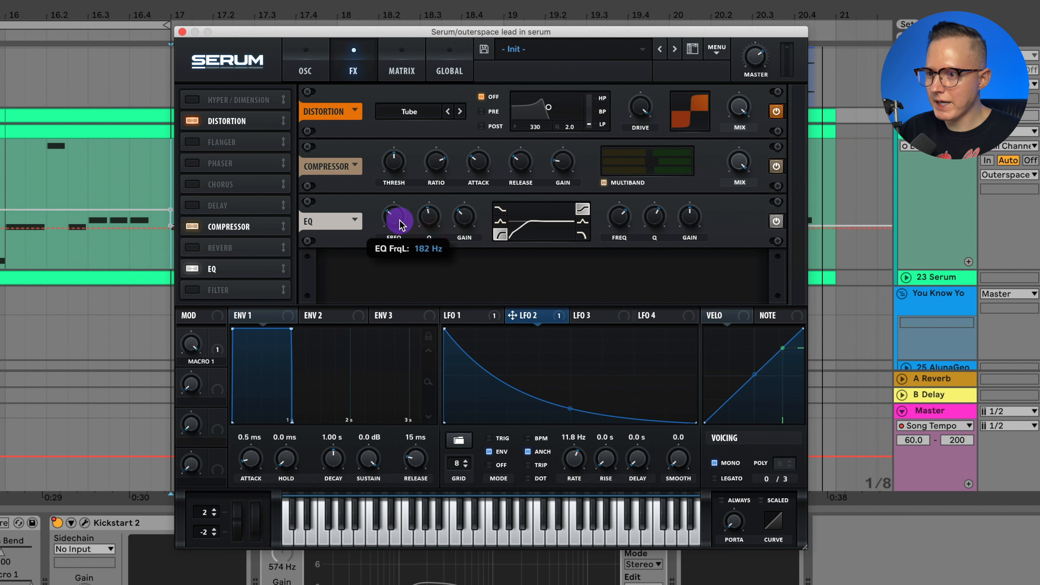
mouse_move(696, 219)
mouse_down()
mouse_move(704, 205)
mouse_move(704, 214)
mouse_up()
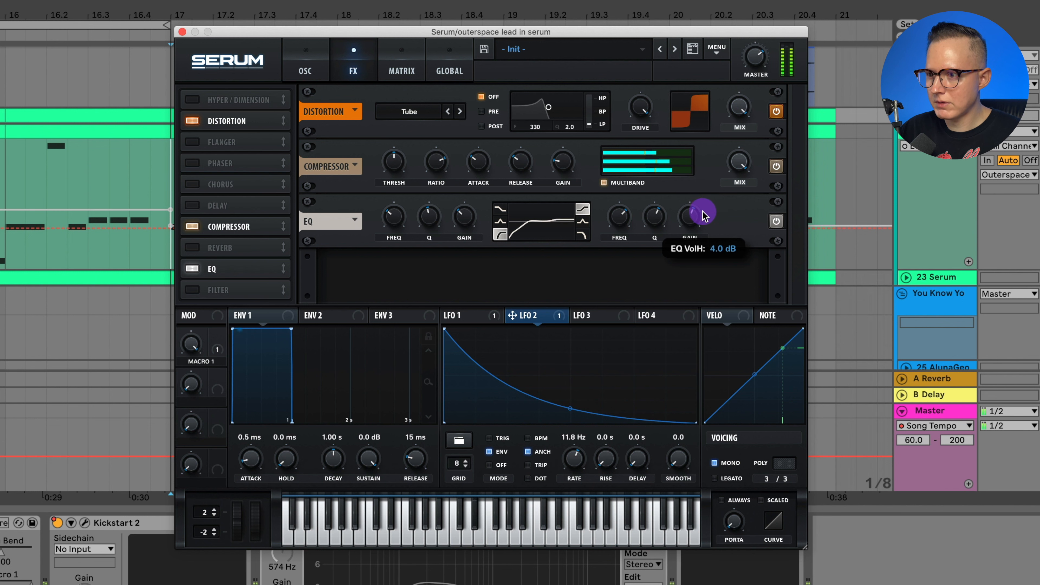
drag(565, 163, 567, 170)
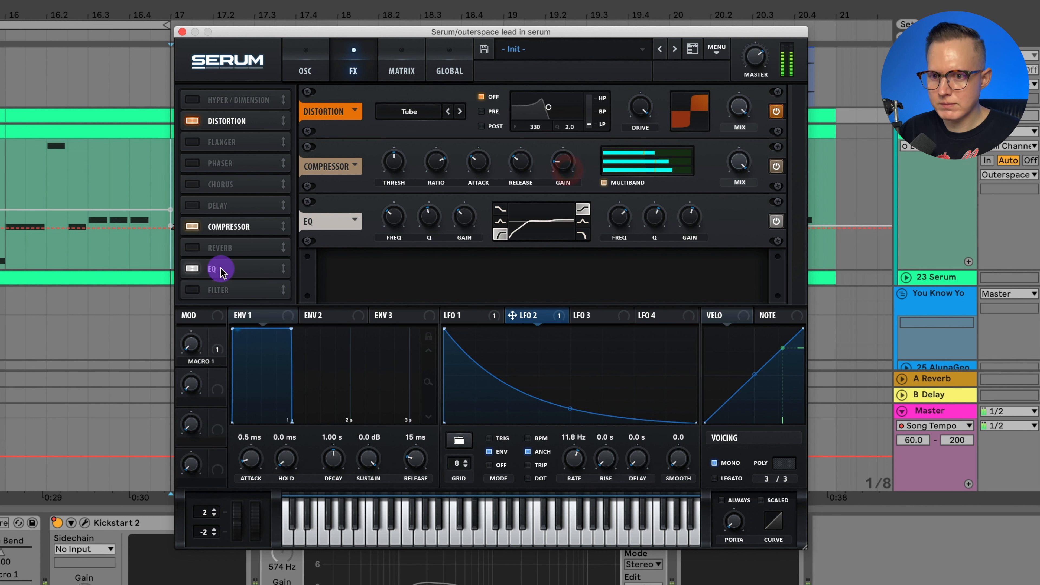
drag(222, 268, 225, 242)
Enable the effects filter and set its type to MG Low 24
click(198, 289)
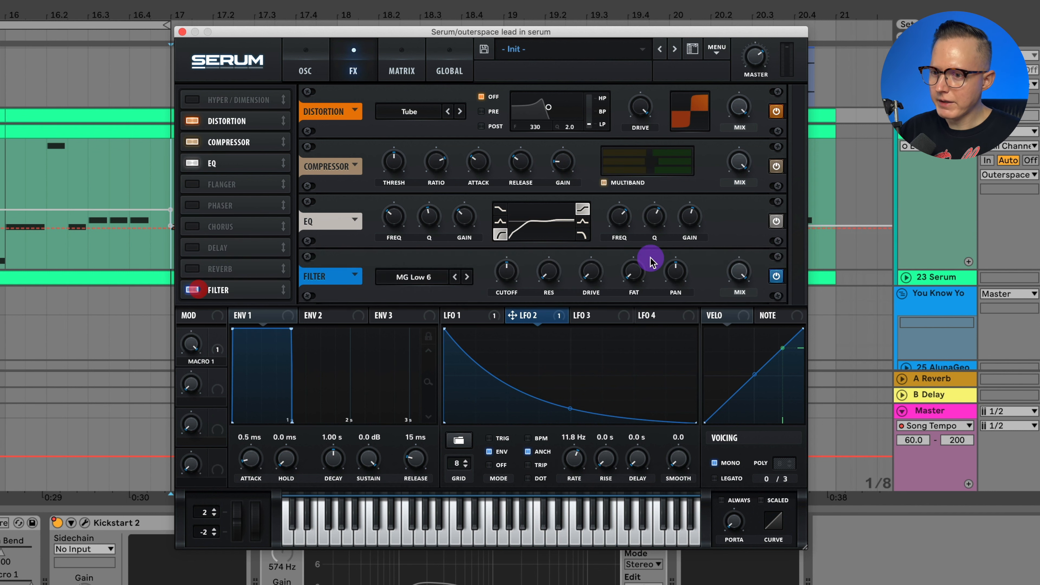
click(422, 278)
mouse_move(428, 292)
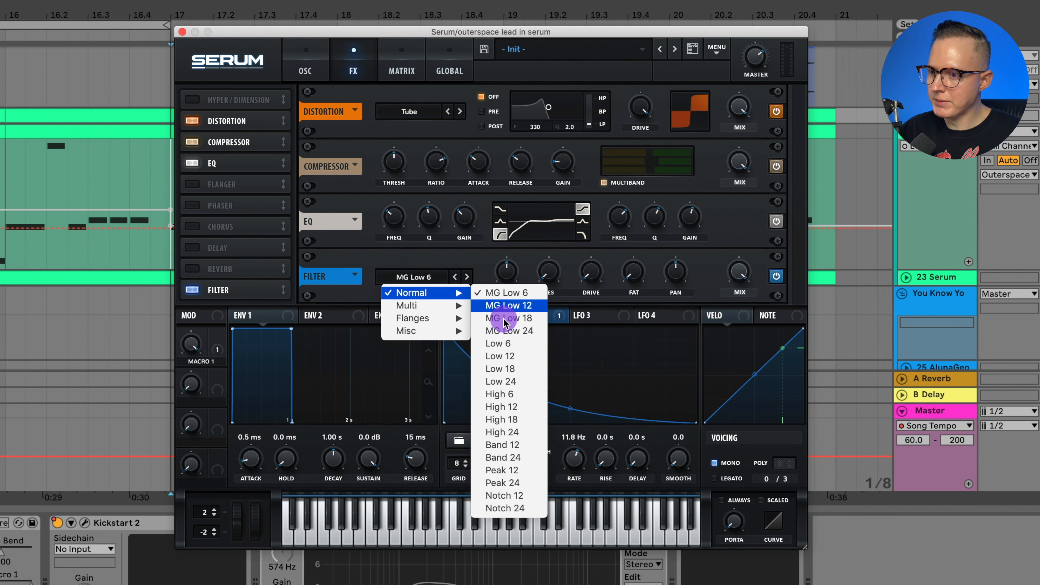
click(528, 333)
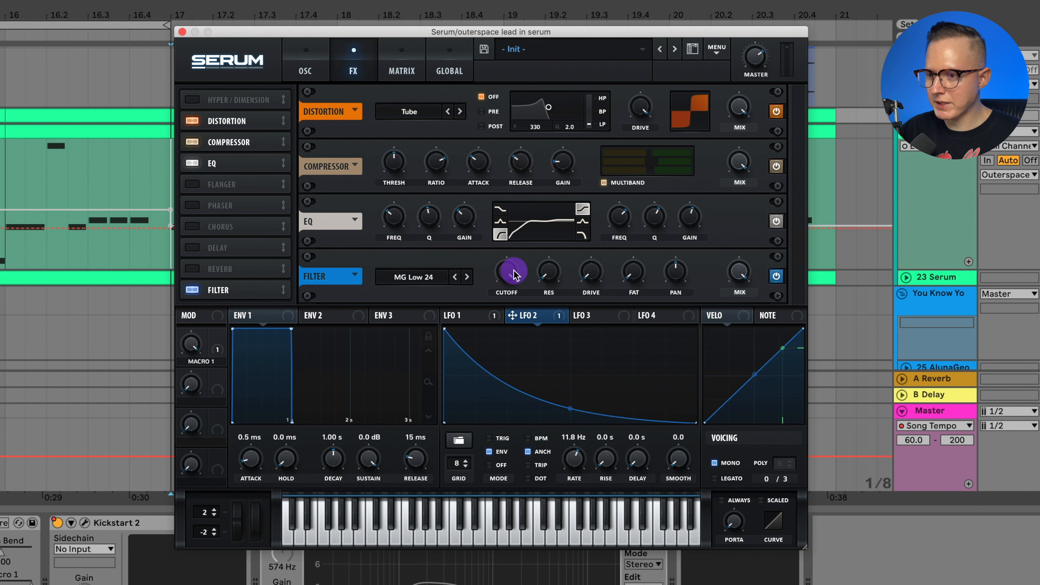
Open up the MG Low 24 filter's cutoff and add slight resonance and fat while auditioning the lead
drag(514, 276, 603, 251)
drag(546, 272, 551, 262)
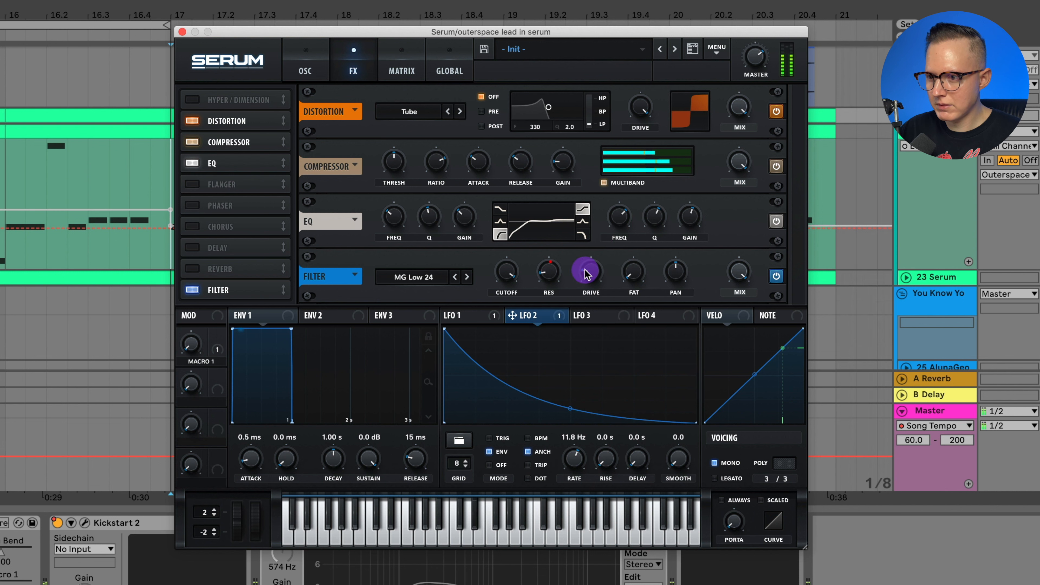
drag(646, 276, 633, 250)
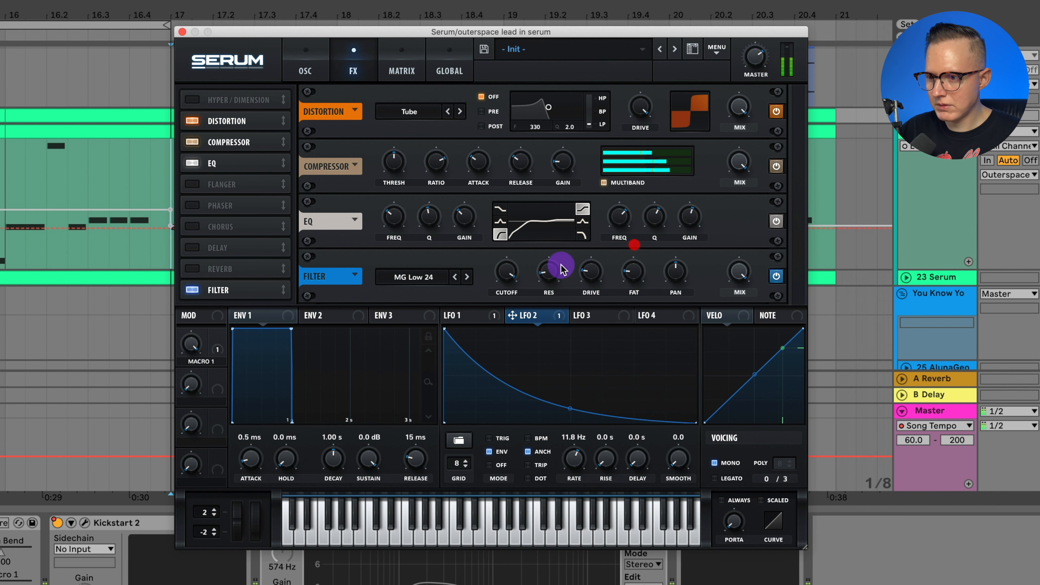
drag(553, 268, 552, 275)
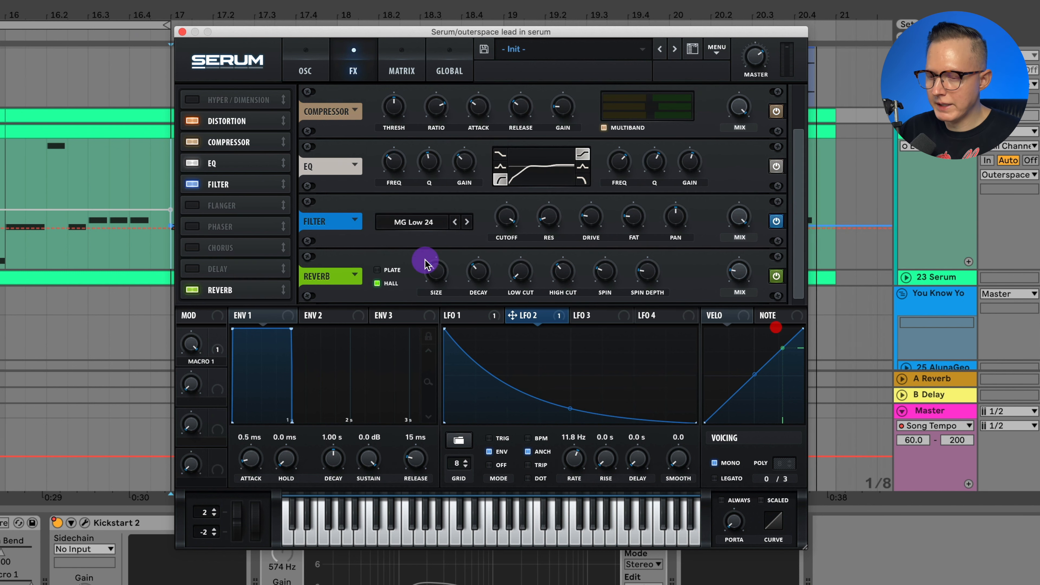
Adjust the Hall reverb's decay and wet mix while auditioning the lead
mouse_move(440, 280)
drag(479, 294, 487, 295)
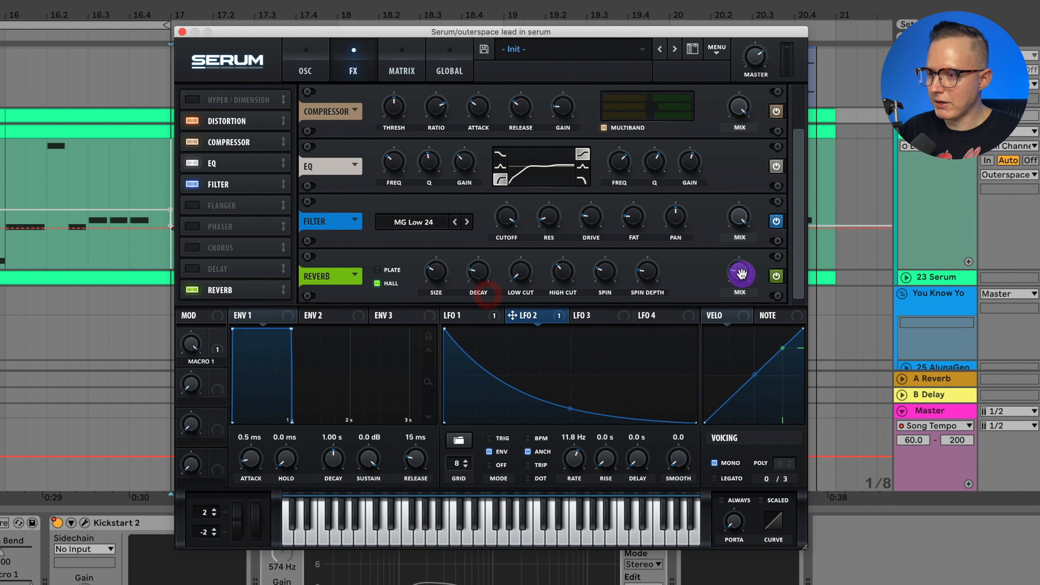
drag(746, 284, 746, 282)
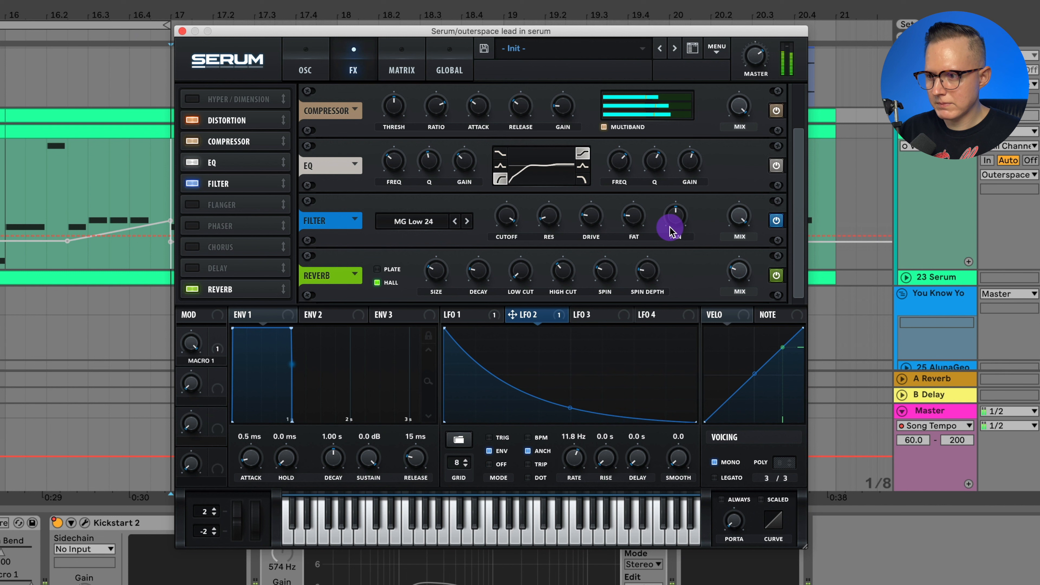
click(742, 278)
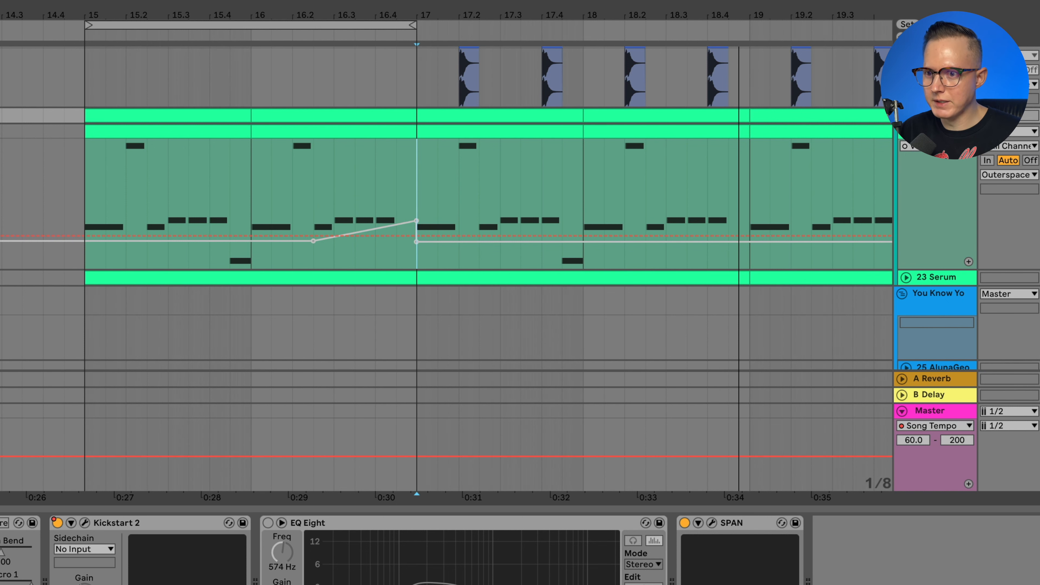
Audition the lead's Verb Wet automation and extend the loop end to just past bar 18
click(310, 195)
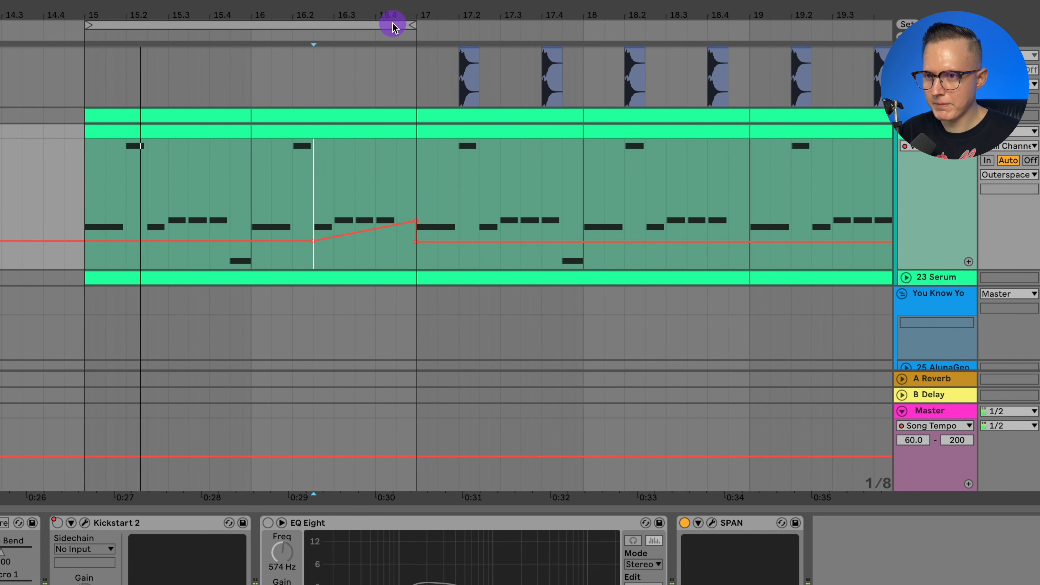
drag(416, 24, 605, 33)
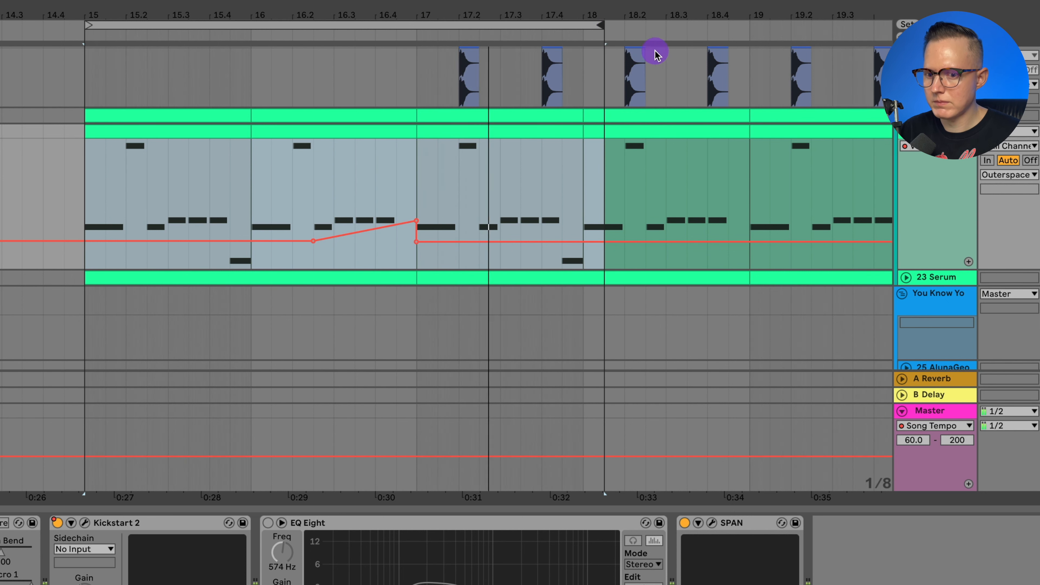
Show the lead track's Serum EQ FrqL automation and examine it across bars 15 to 21
click(912, 146)
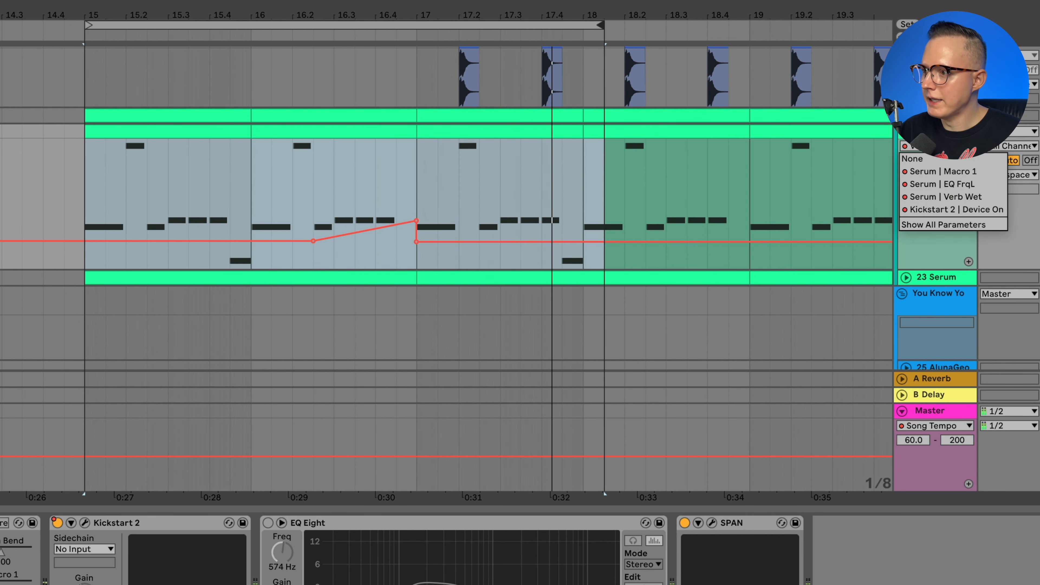
click(961, 187)
click(255, 181)
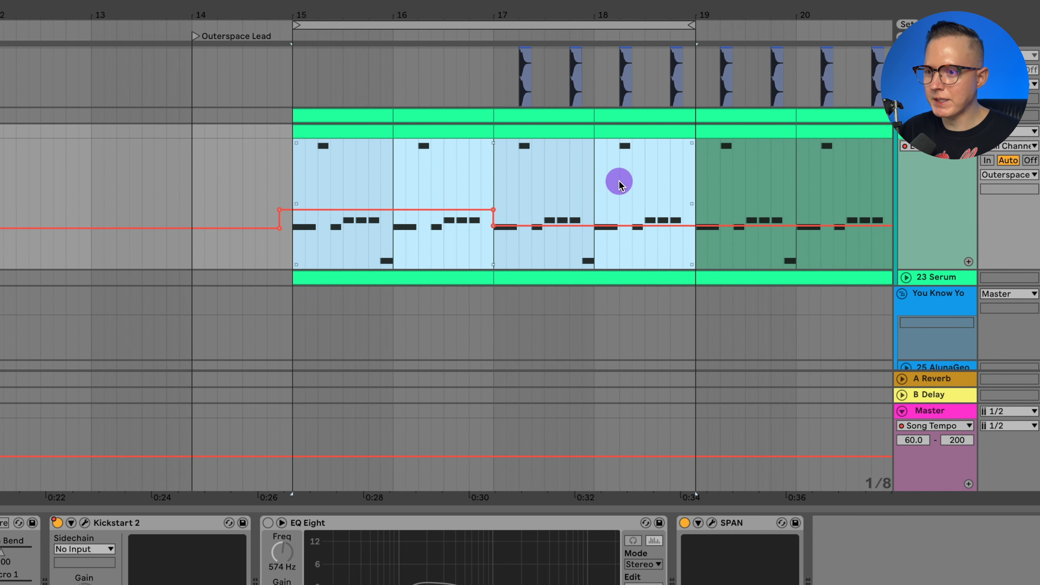
scroll(625, 189, right, 3)
scroll(617, 188, right, 5)
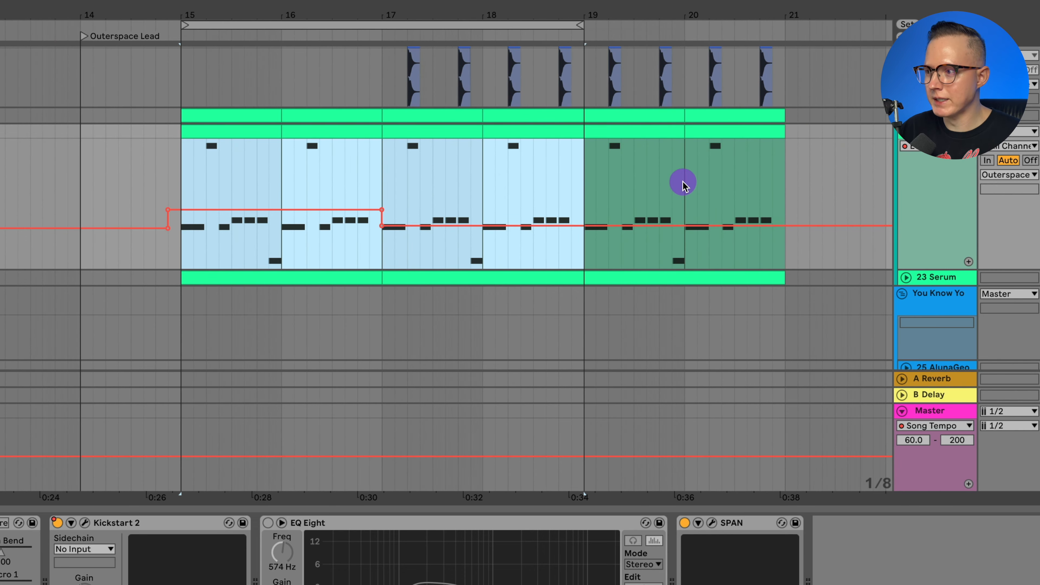